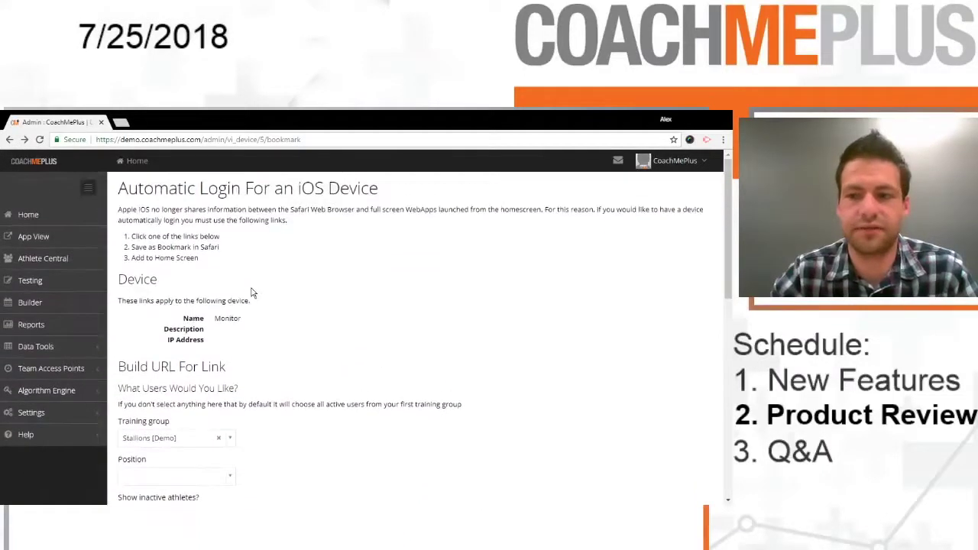
- From the admin home, go to Settings > Visualizations > Build Visualization and start a new assessment
click(129, 165)
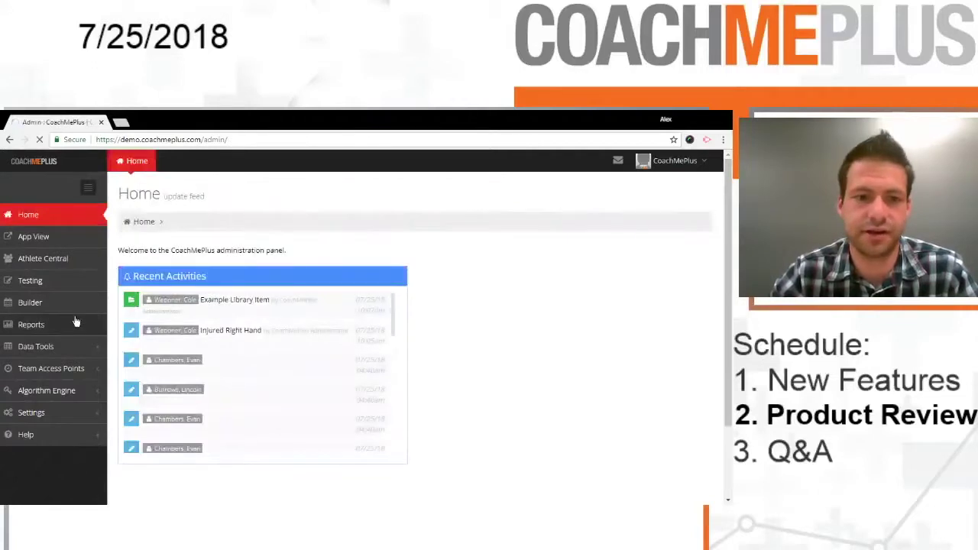
click(80, 415)
scroll(70, 290, down, 2)
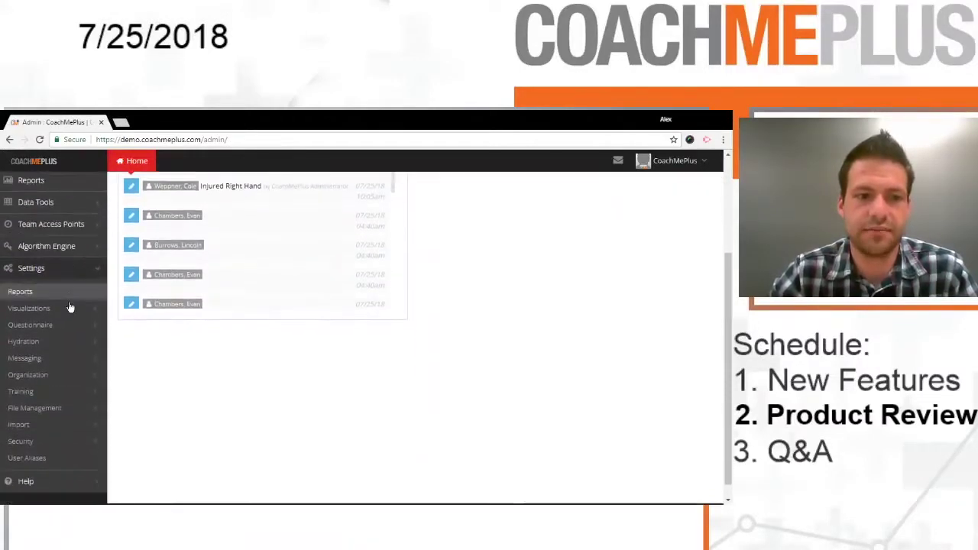
scroll(60, 288, down, 1)
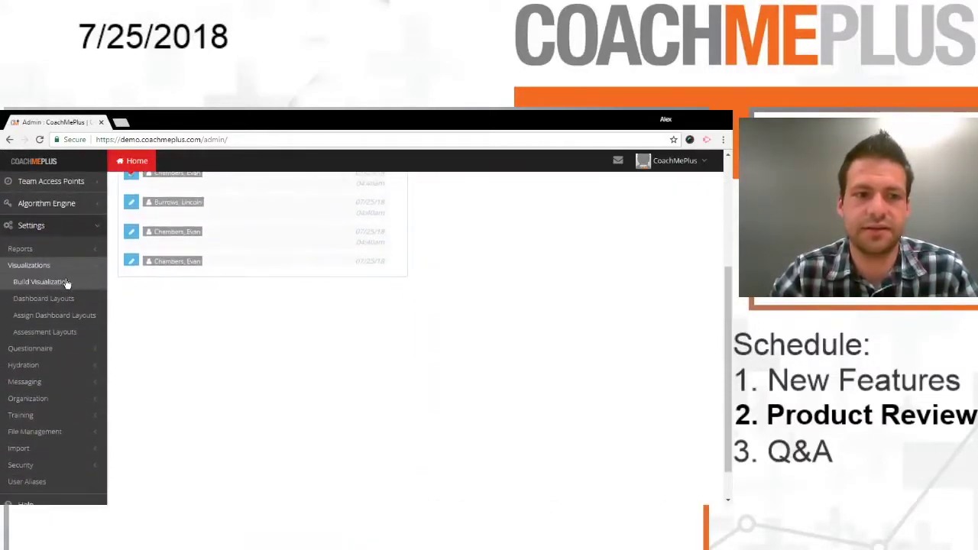
click(67, 283)
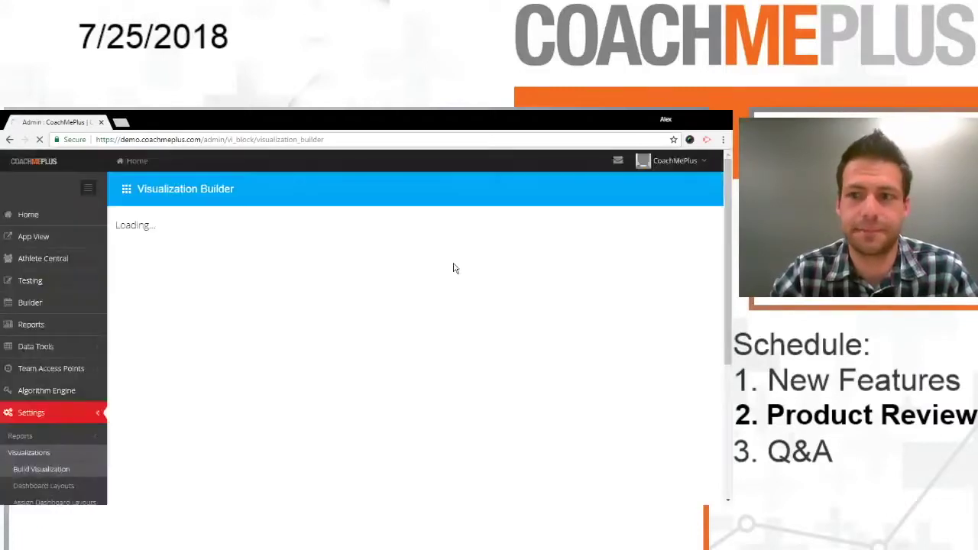
click(188, 249)
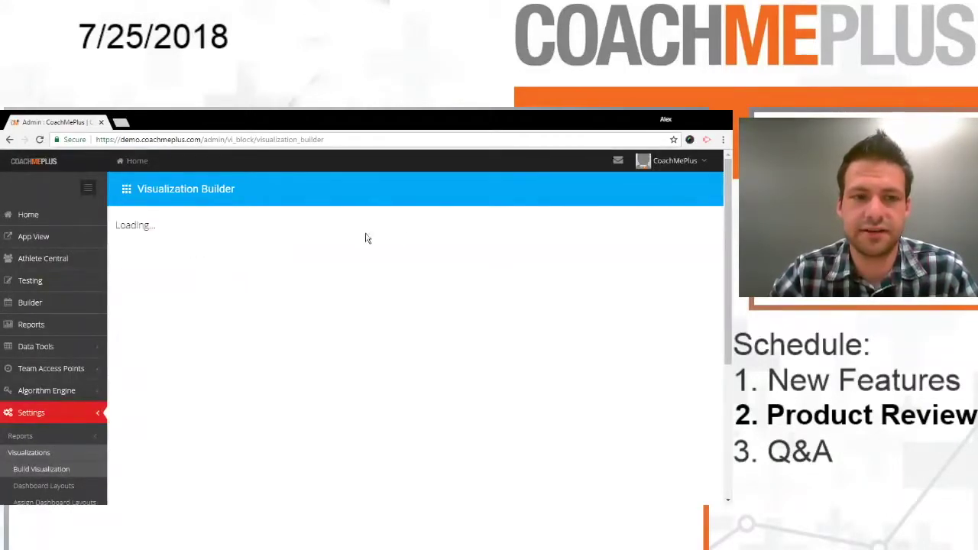
click(636, 238)
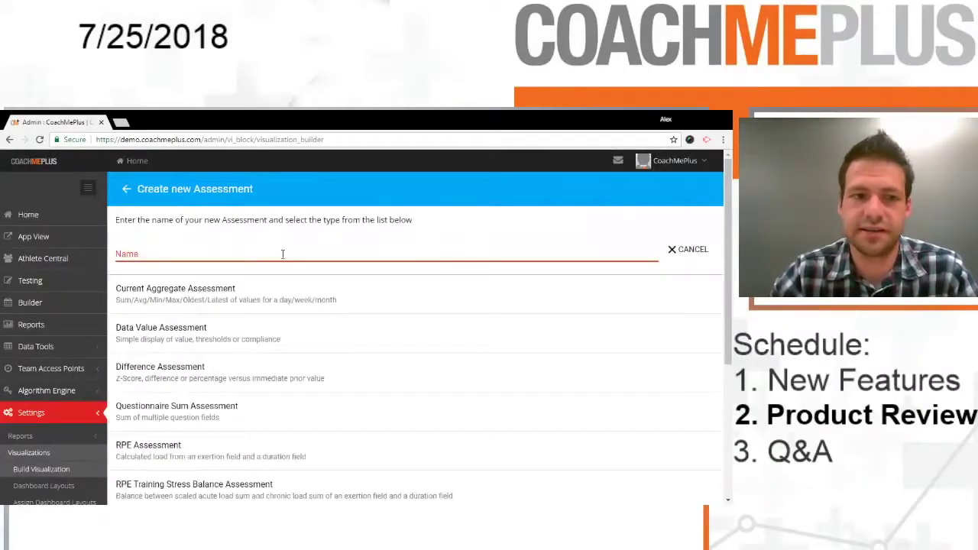
- Name the assessment Sleep Quality, make it a Data Value Assessment, and label it Sleep Quality
click(405, 256)
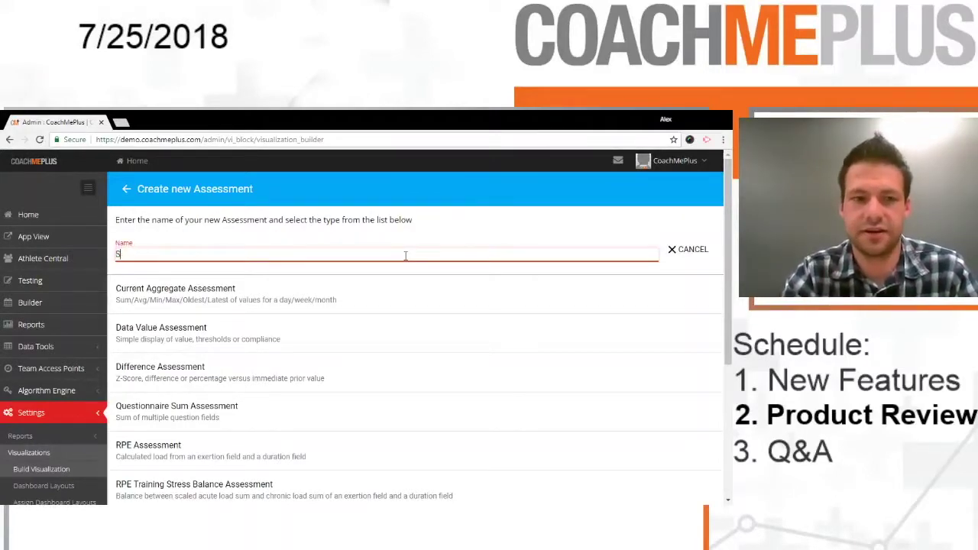
text(Sleep Quality)
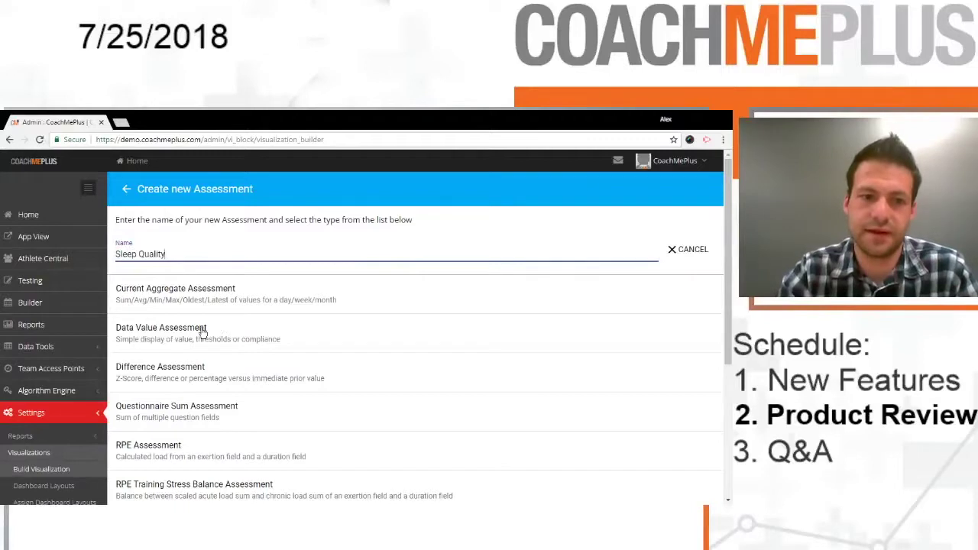
click(202, 333)
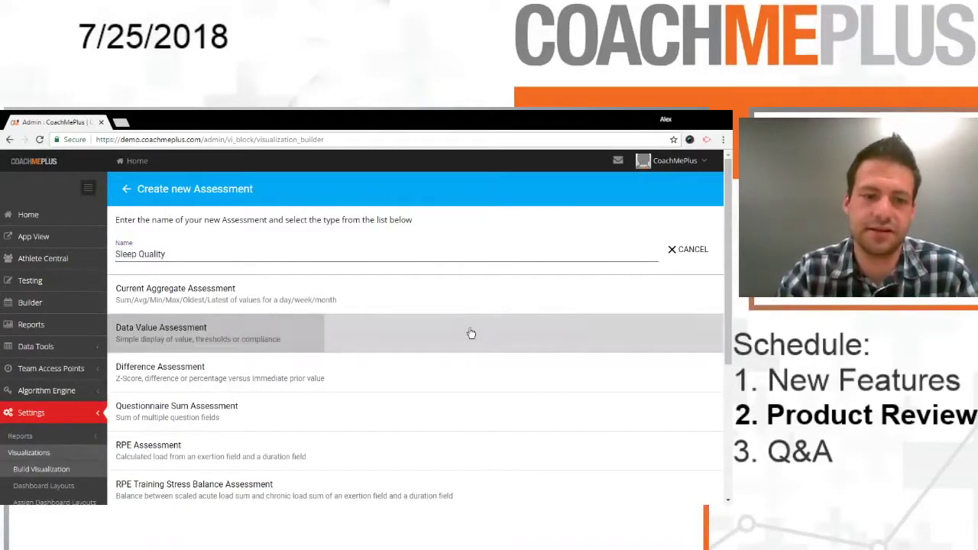
triple_click(185, 277)
key(ctrl+c)
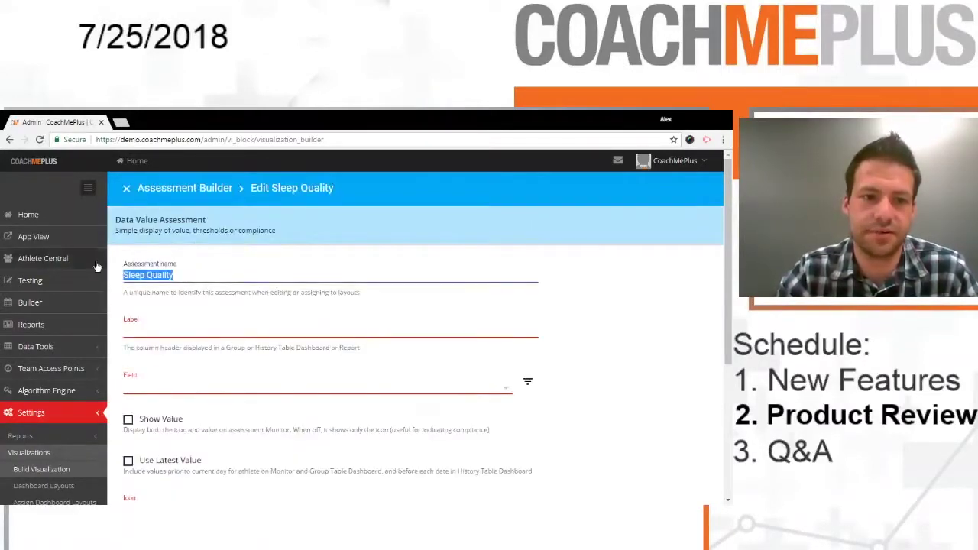
click(167, 325)
key(ctrl+v)
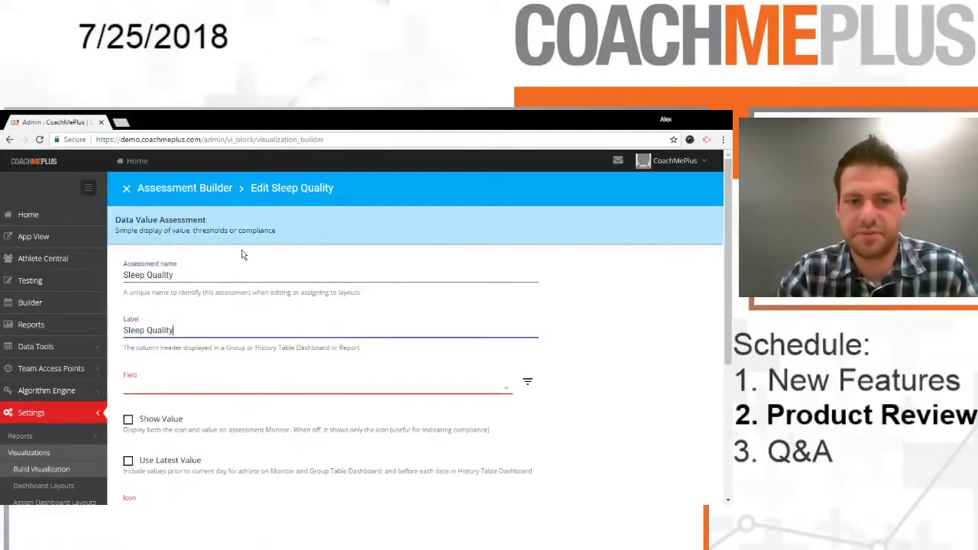
- Base it on the restful-sleep wellness question and turn on Show Value
scroll(242, 250, down, 2)
click(200, 275)
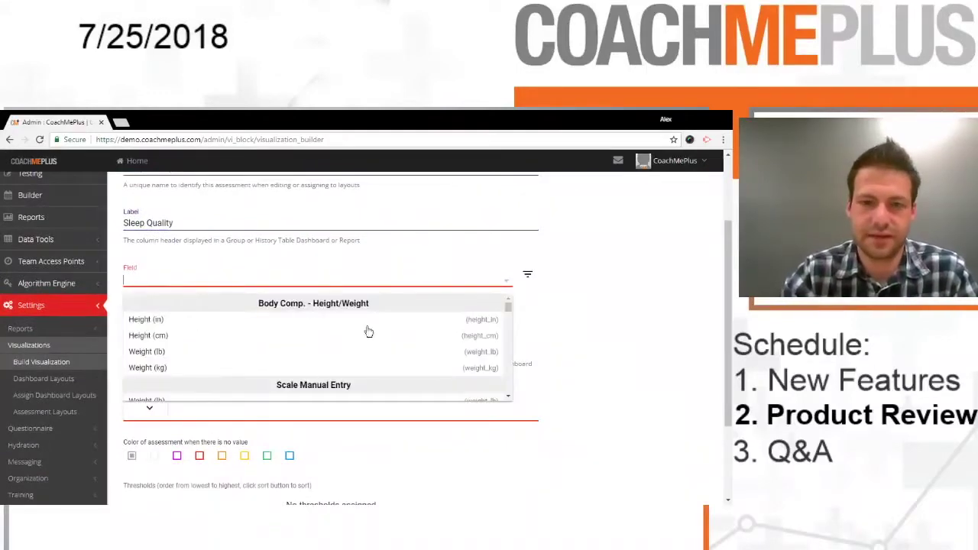
scroll(368, 331, down, 20)
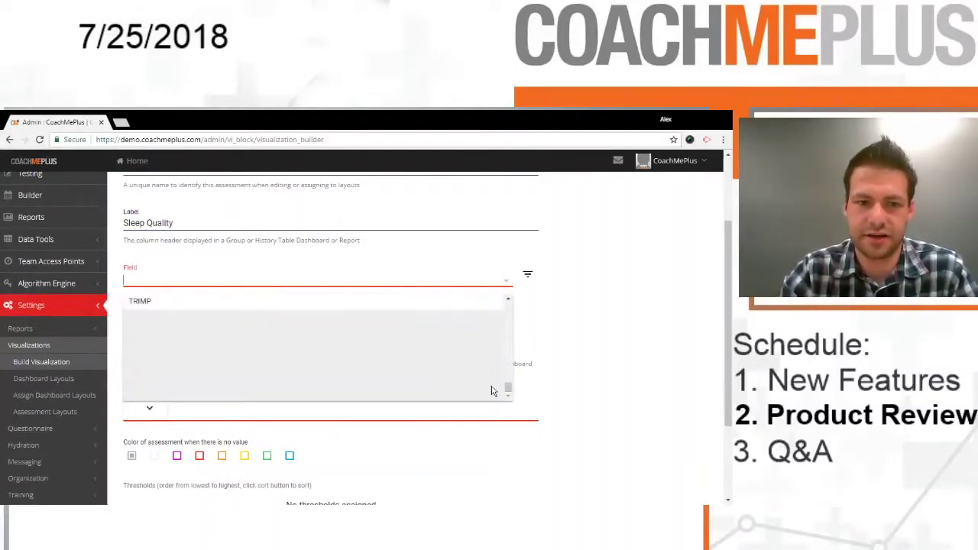
scroll(410, 374, up, 10)
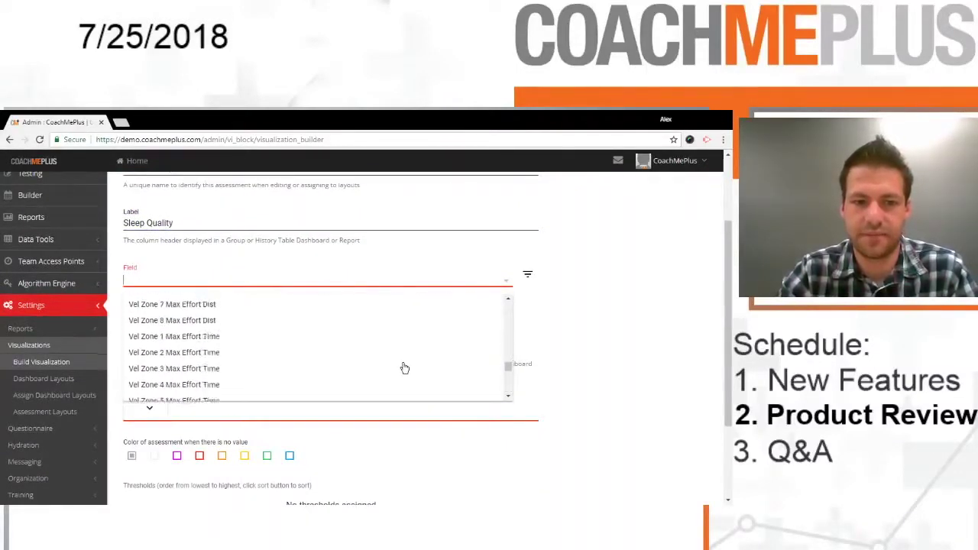
scroll(405, 368, up, 10)
scroll(403, 368, down, 1)
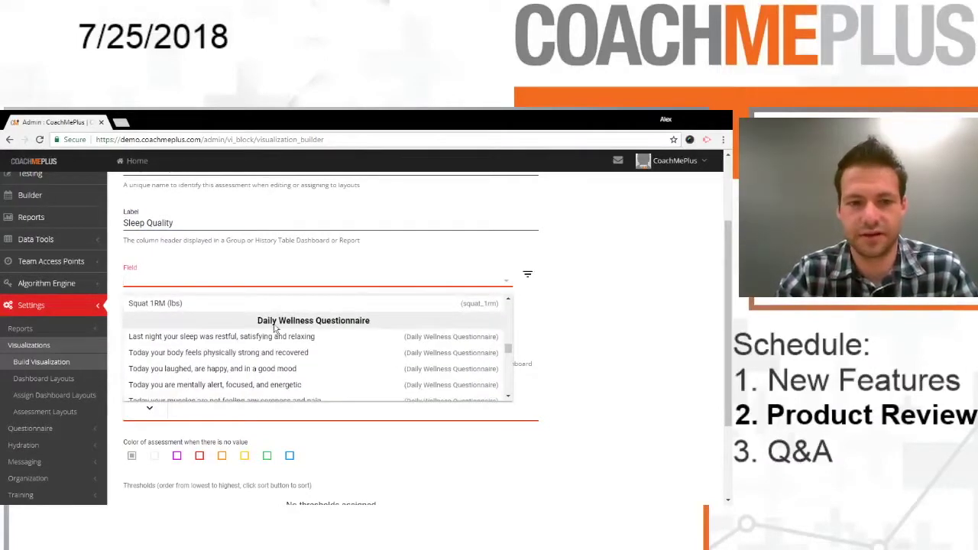
click(219, 341)
scroll(142, 275, down, 1)
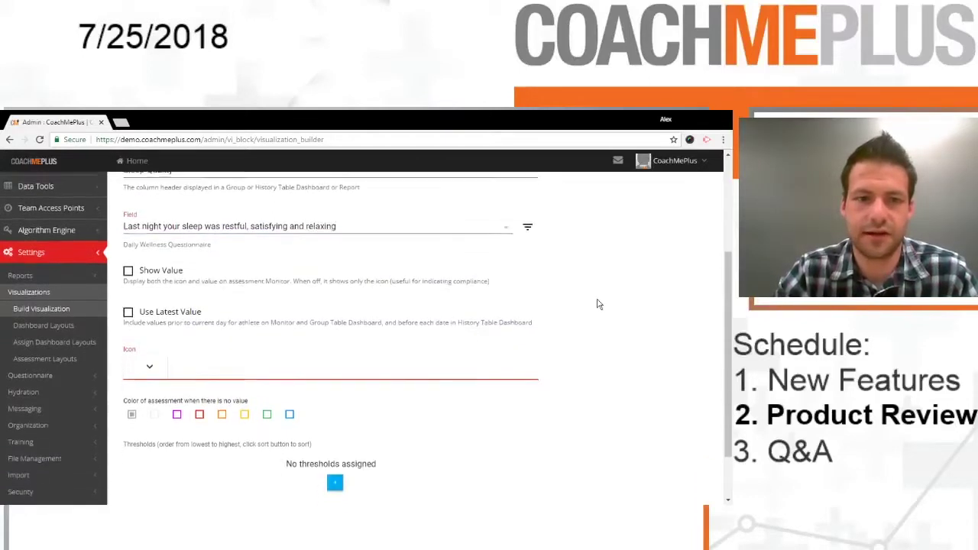
click(127, 270)
scroll(191, 263, down, 1)
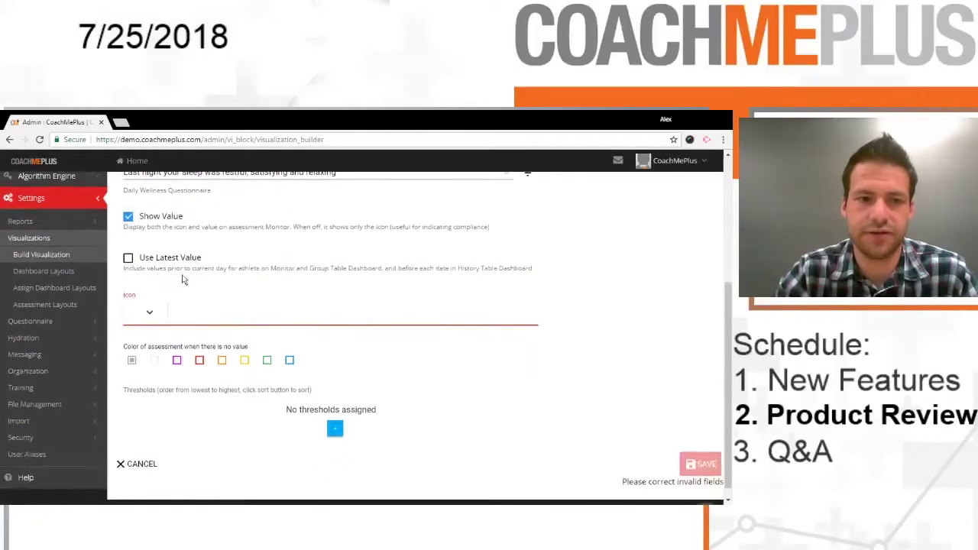
- Search the icon picker for 'bed' and give Sleep Quality the bed icon
click(156, 312)
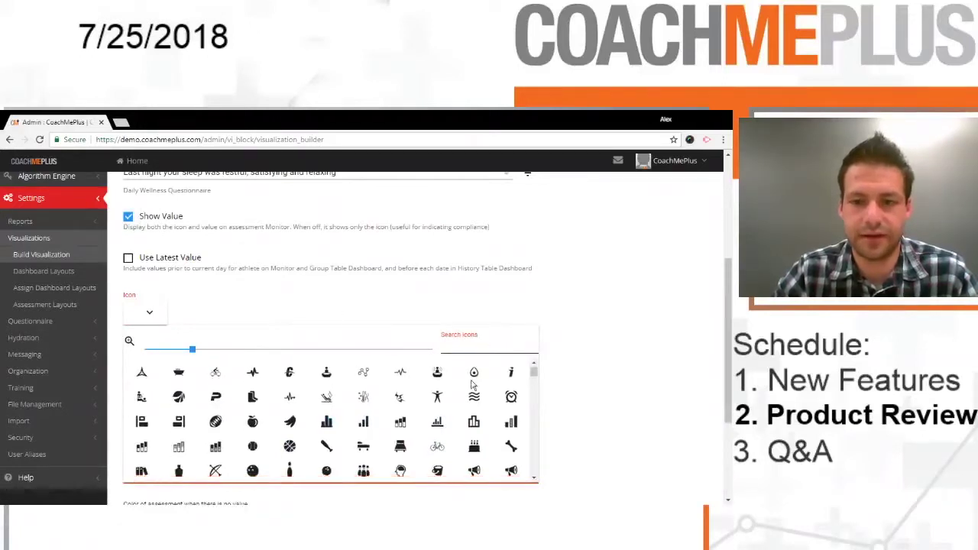
scroll(474, 390, down, 5)
scroll(474, 382, up, 5)
click(480, 351)
text(bed)
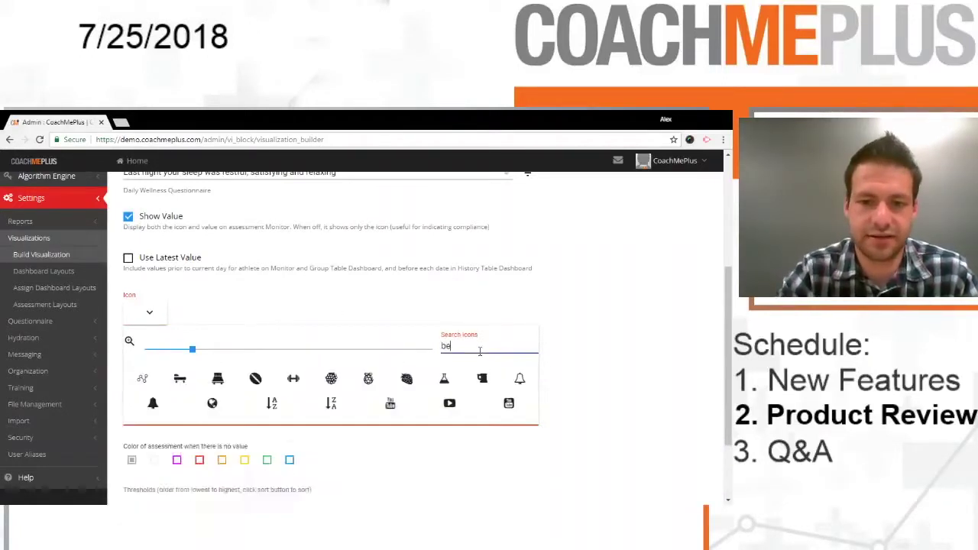
click(227, 379)
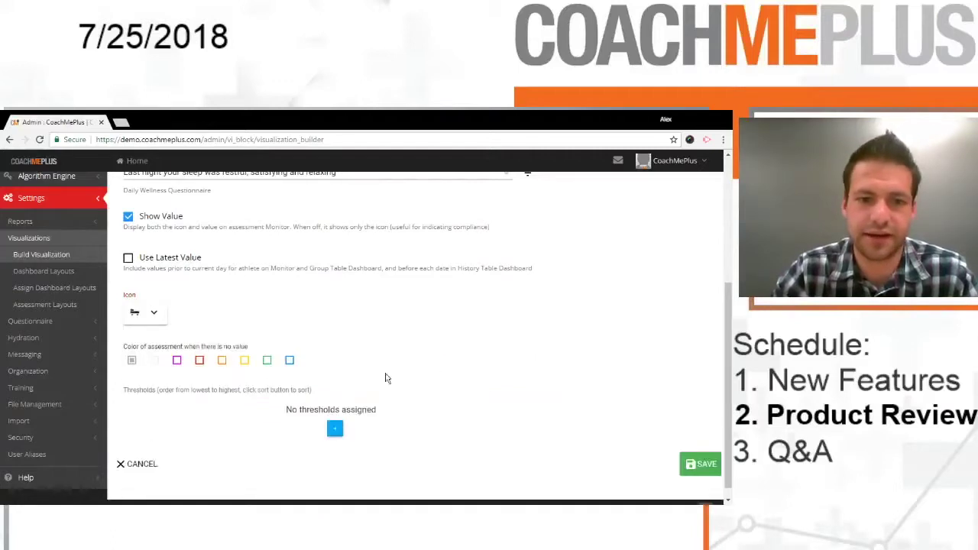
- Add thresholds 0 red, 3 yellow and 4 green, save, and return to the assessment list
scroll(407, 397, down, 1)
click(333, 417)
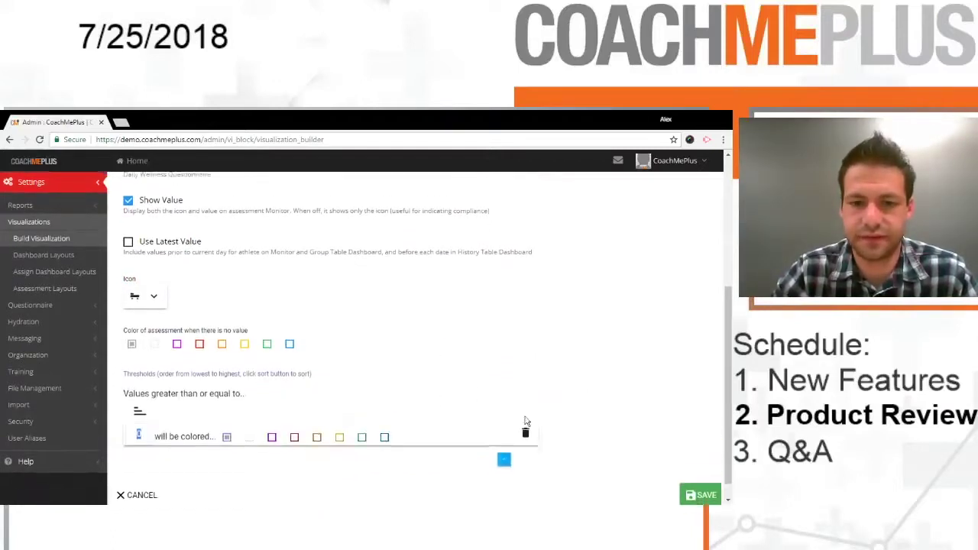
click(531, 438)
click(531, 440)
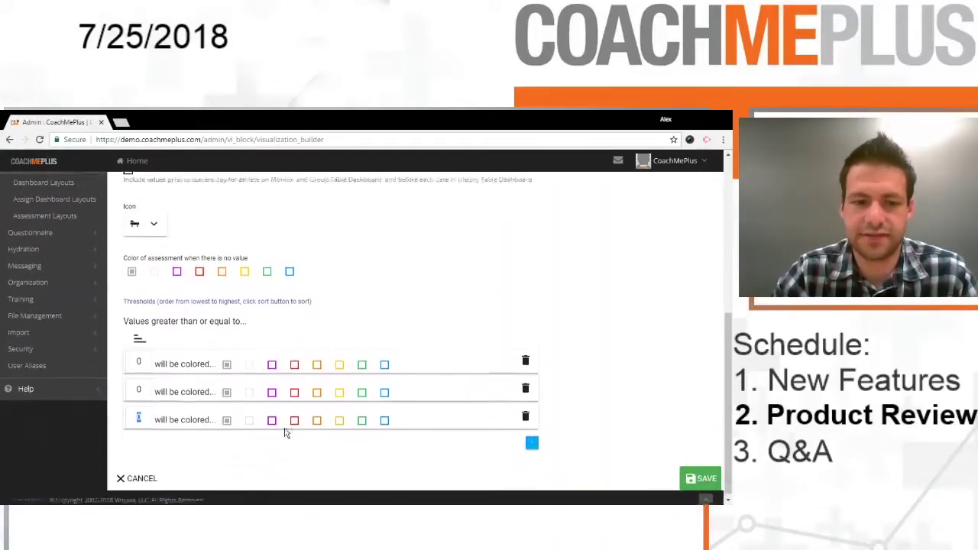
click(295, 360)
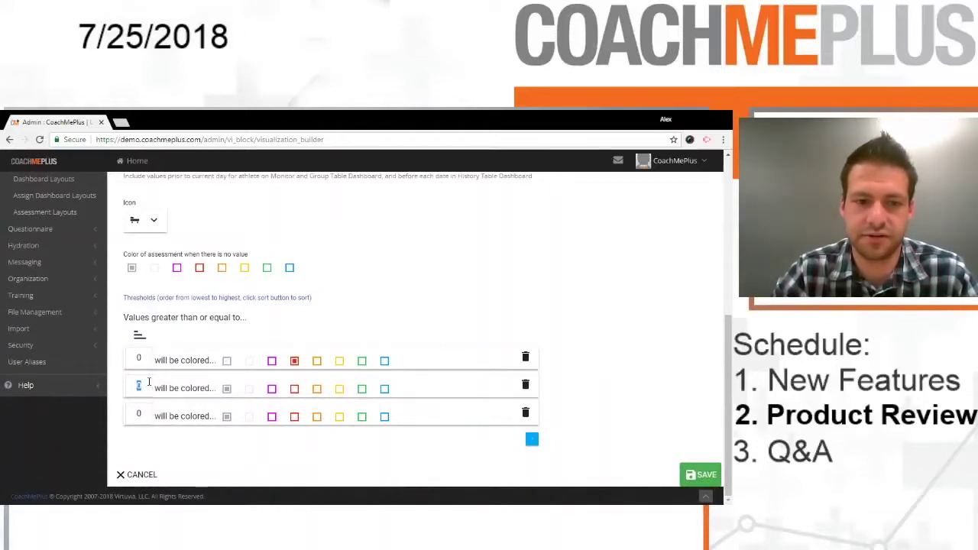
click(340, 389)
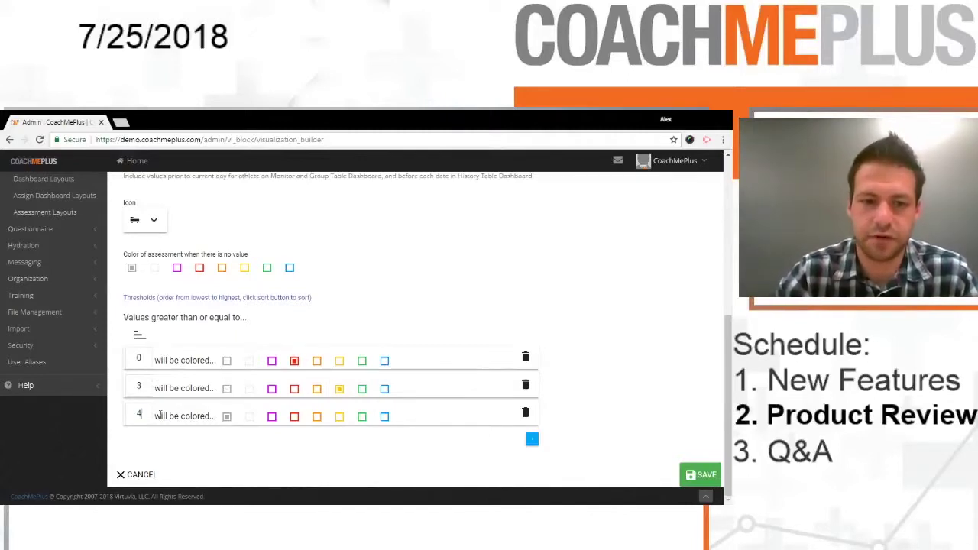
click(361, 417)
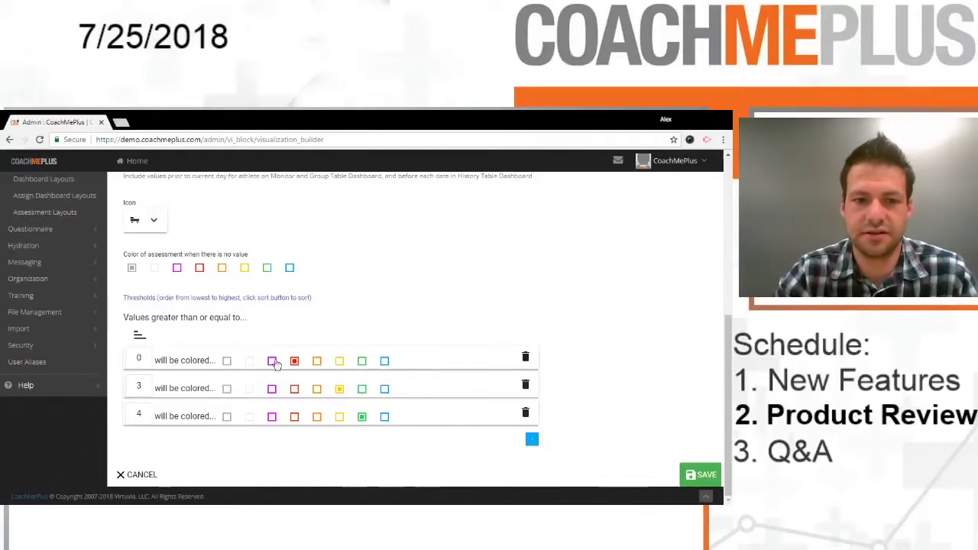
click(340, 389)
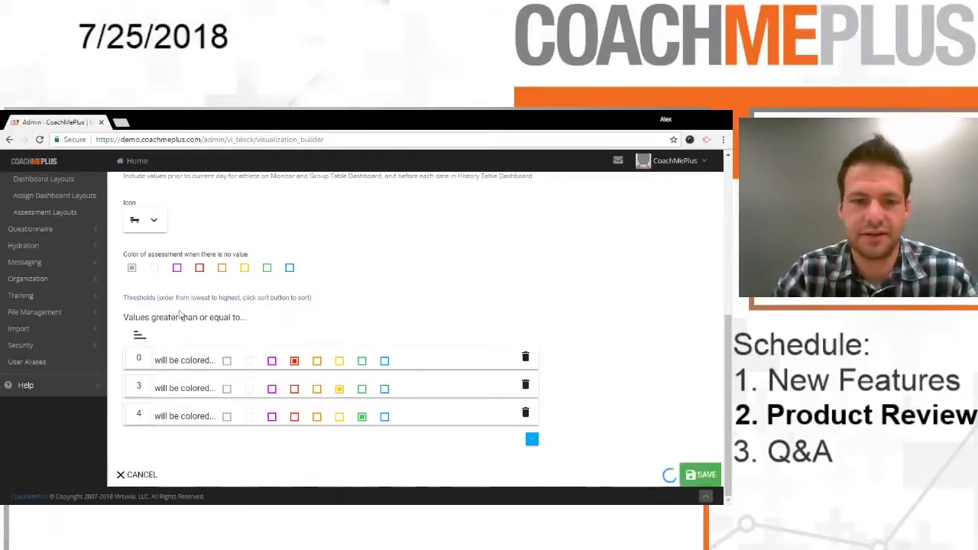
click(124, 189)
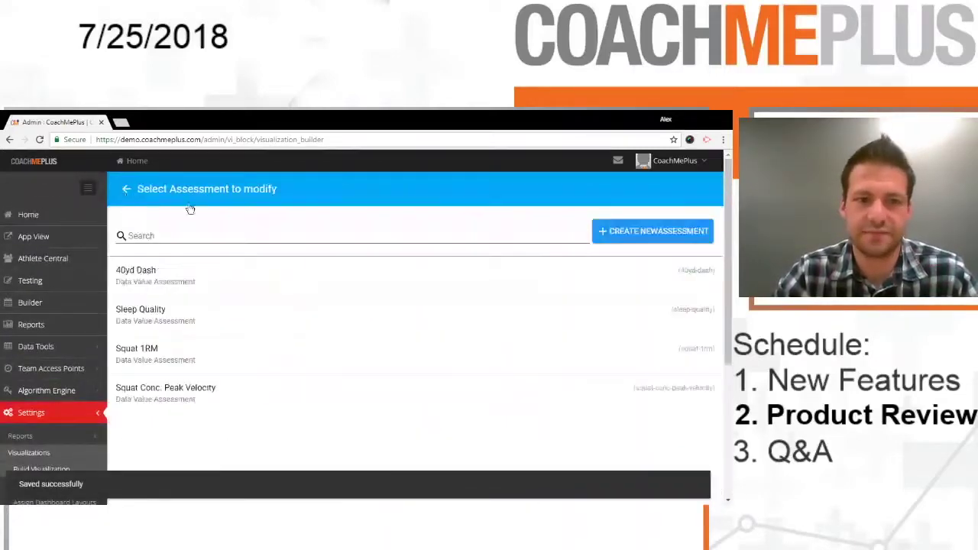
- Create a new Data Value Assessment named Recovery with the label Recovery
click(644, 231)
text(Recovery)
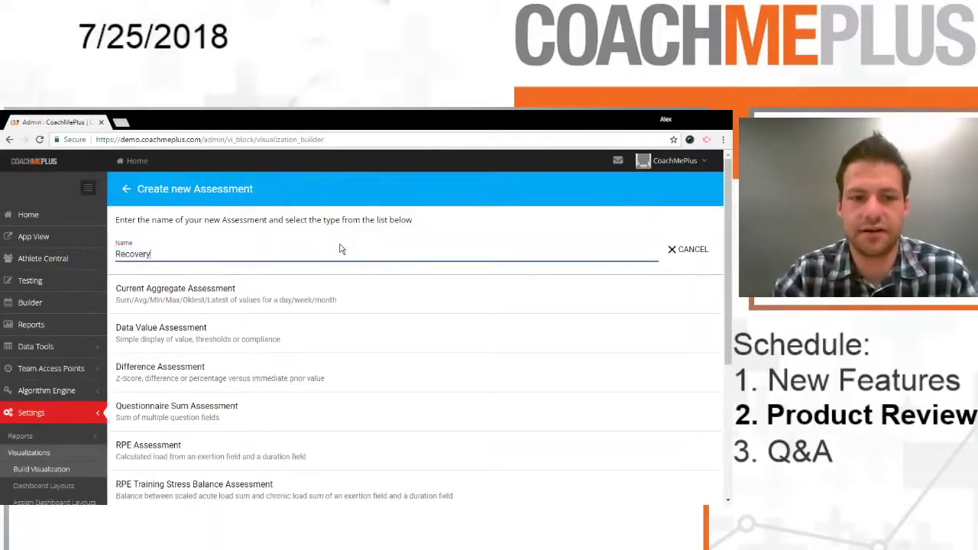
click(382, 336)
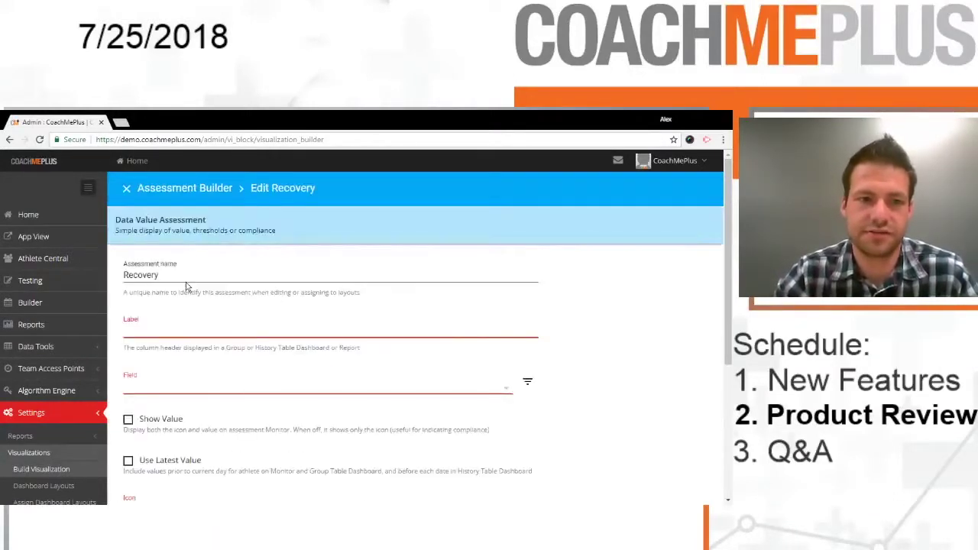
double_click(142, 275)
key(ctrl+c)
click(199, 330)
key(ctrl+v)
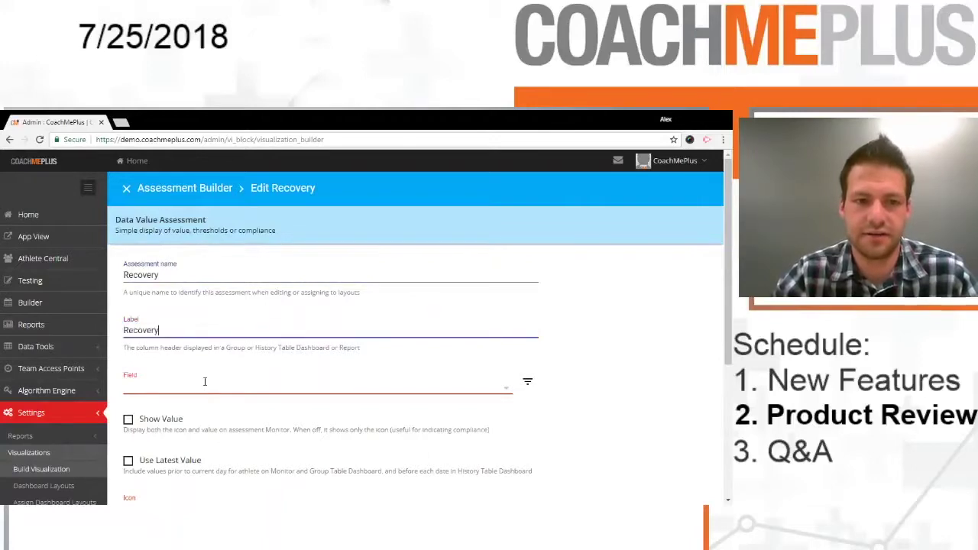
- Set its field to the physically-strong-and-recovered question and turn on Show Value
click(204, 381)
text(recov)
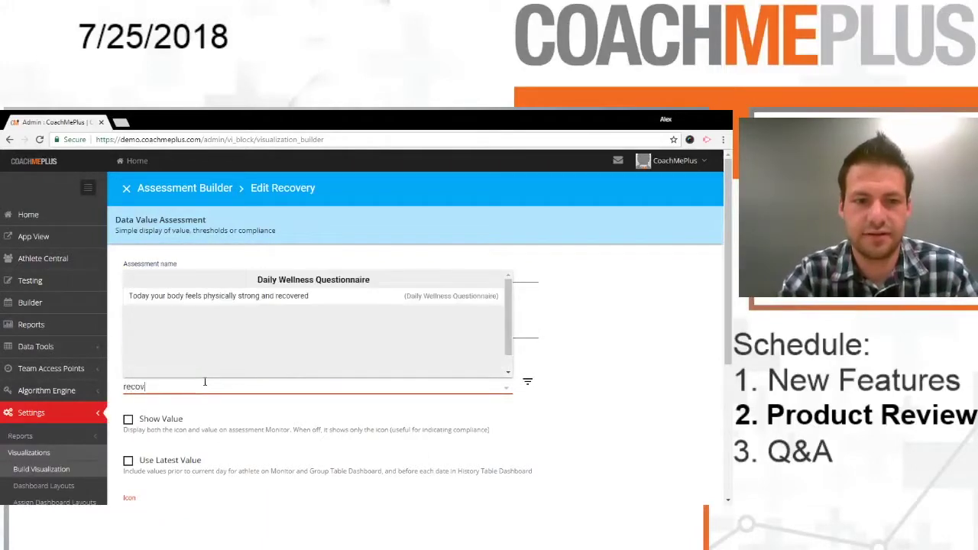
click(301, 298)
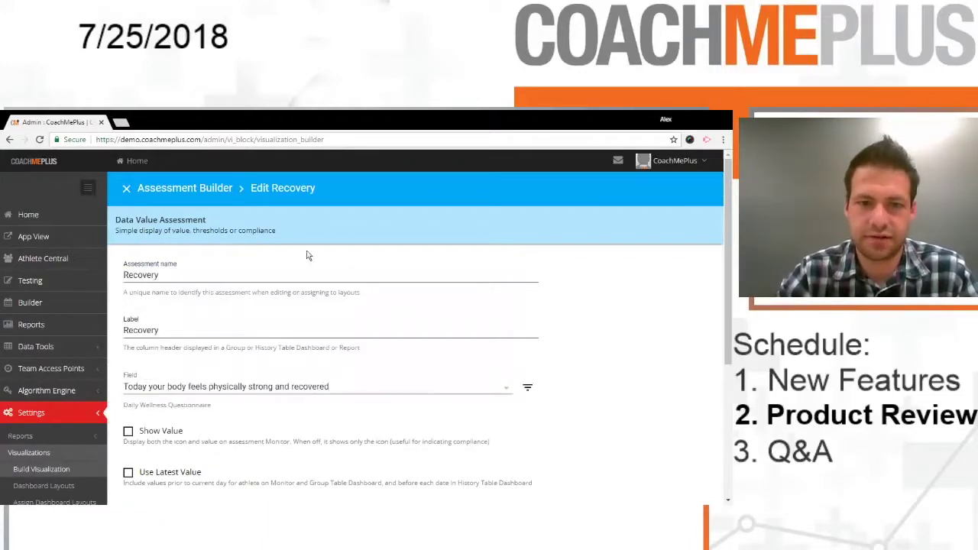
scroll(133, 297, down, 3)
click(128, 271)
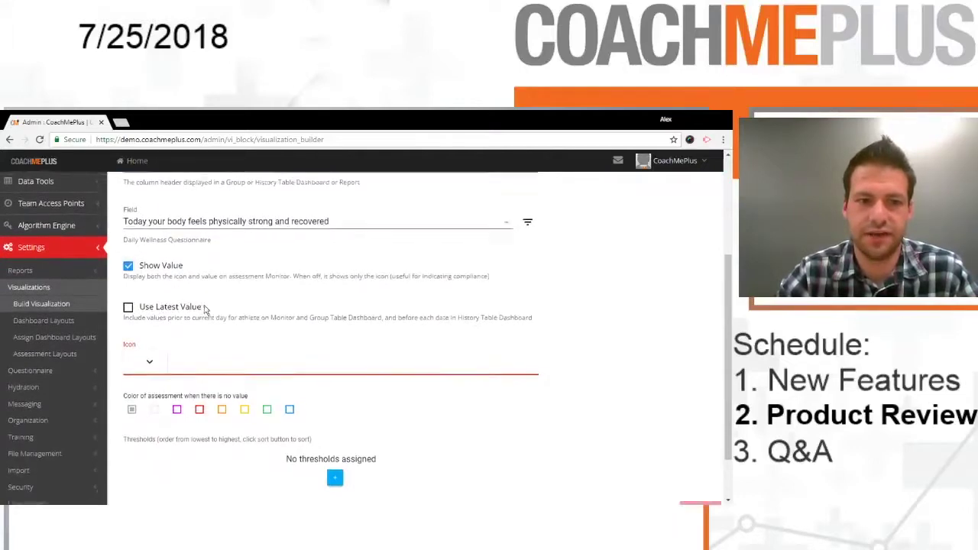
scroll(145, 312, down, 1)
- Choose an icon for Recovery and add three colour thresholds
click(145, 309)
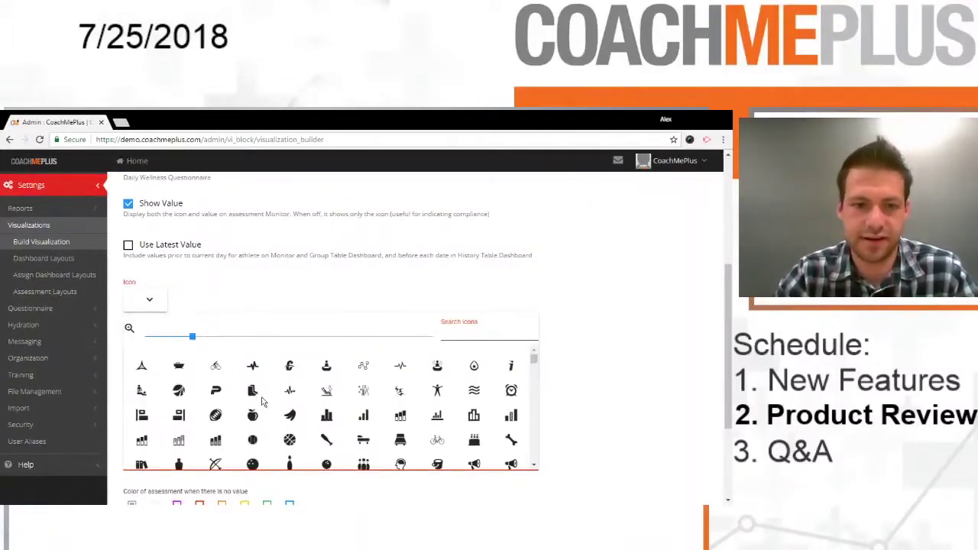
click(252, 392)
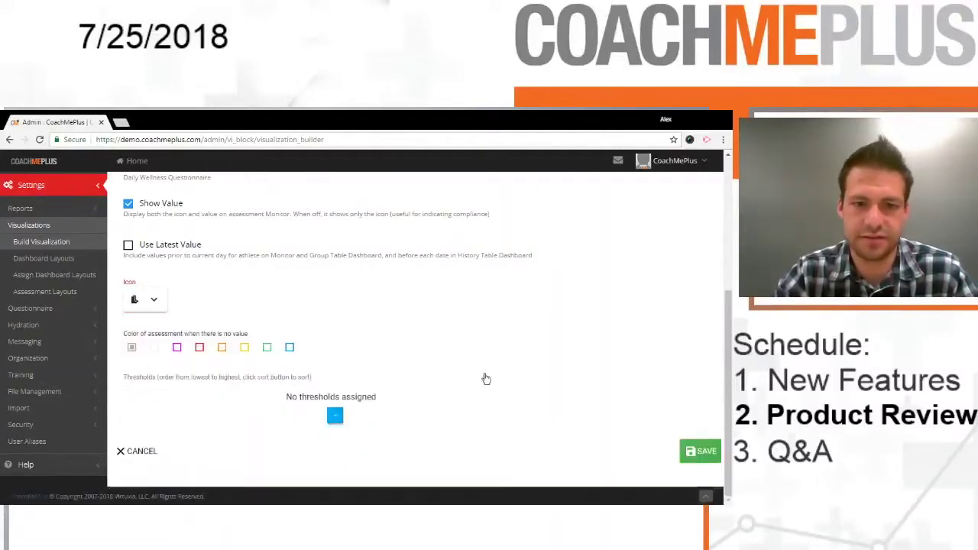
click(335, 419)
click(533, 441)
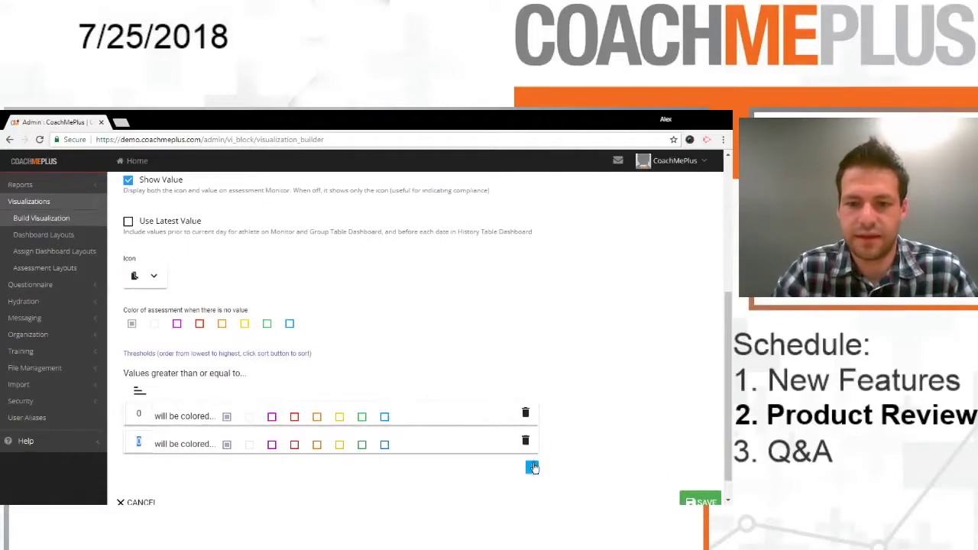
click(533, 468)
scroll(288, 365, down, 1)
- Colour the thresholds red, yellow at 3 and green, then save Recovery
click(339, 388)
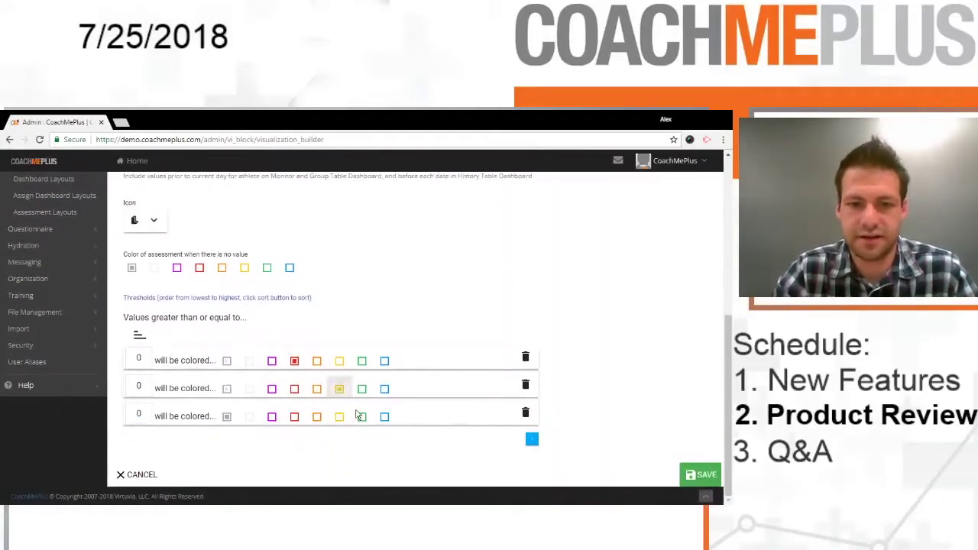
click(362, 416)
double_click(138, 386)
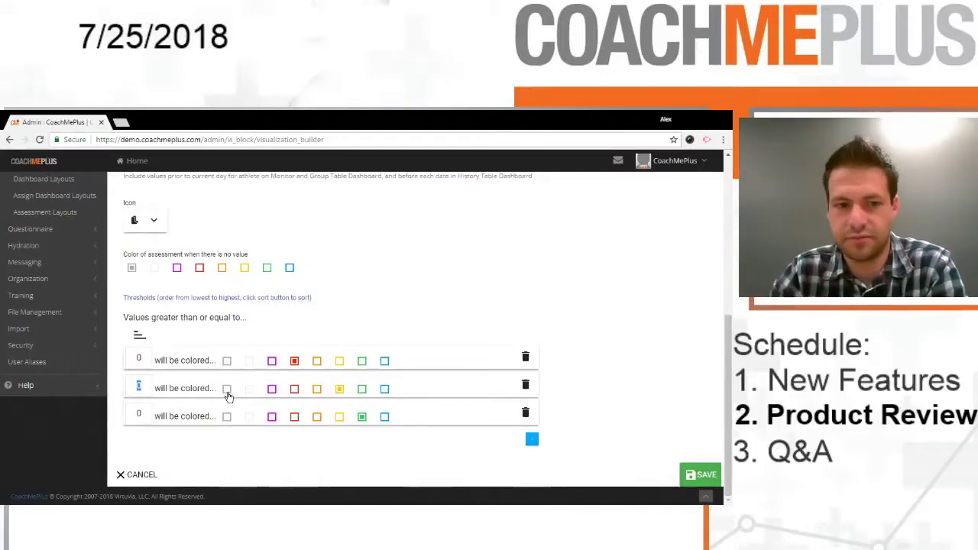
text(3)
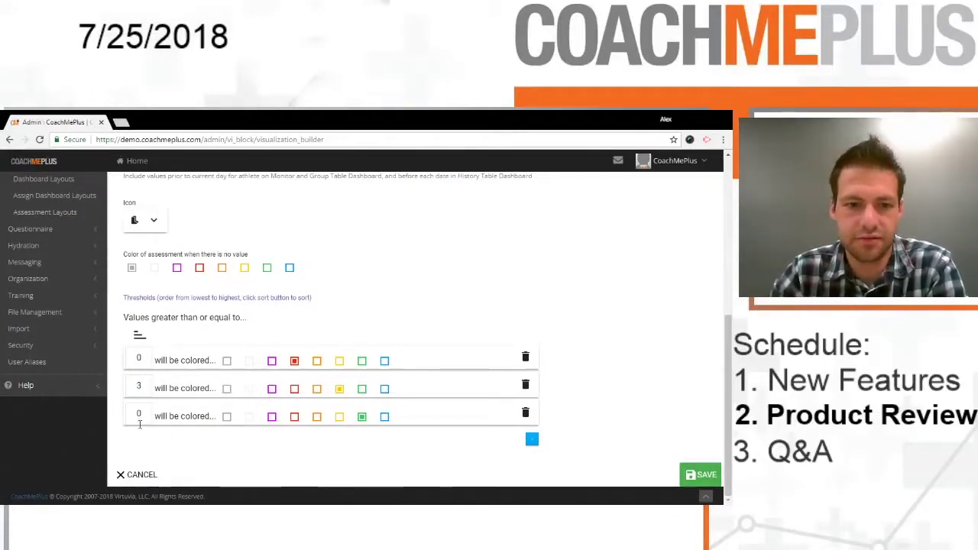
click(703, 474)
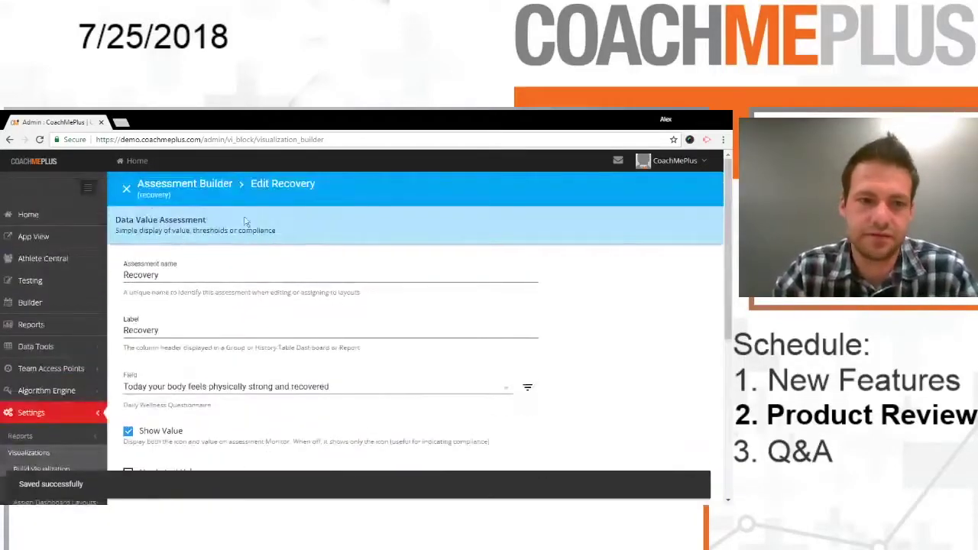
- Create a new Data Value Assessment named Mood with the label Mood
click(126, 188)
click(611, 234)
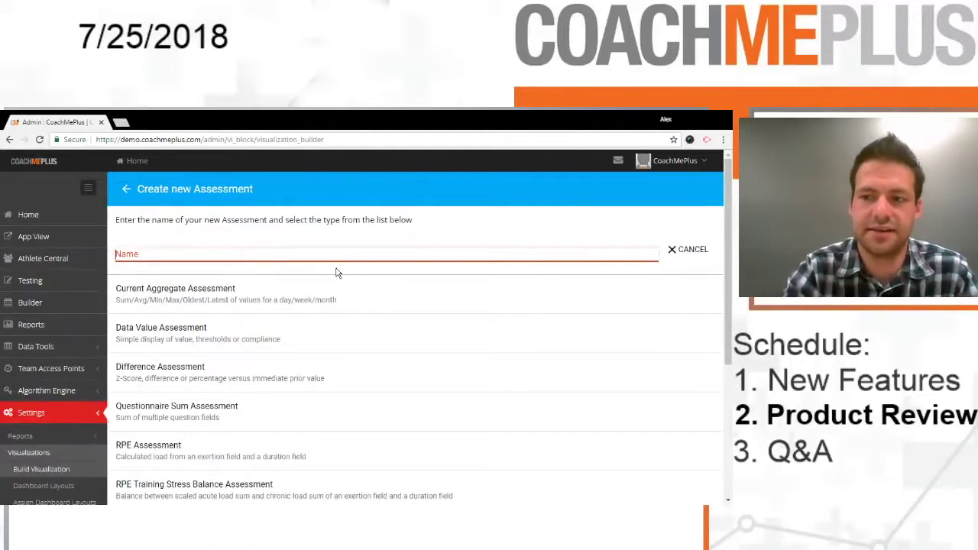
text(Mood)
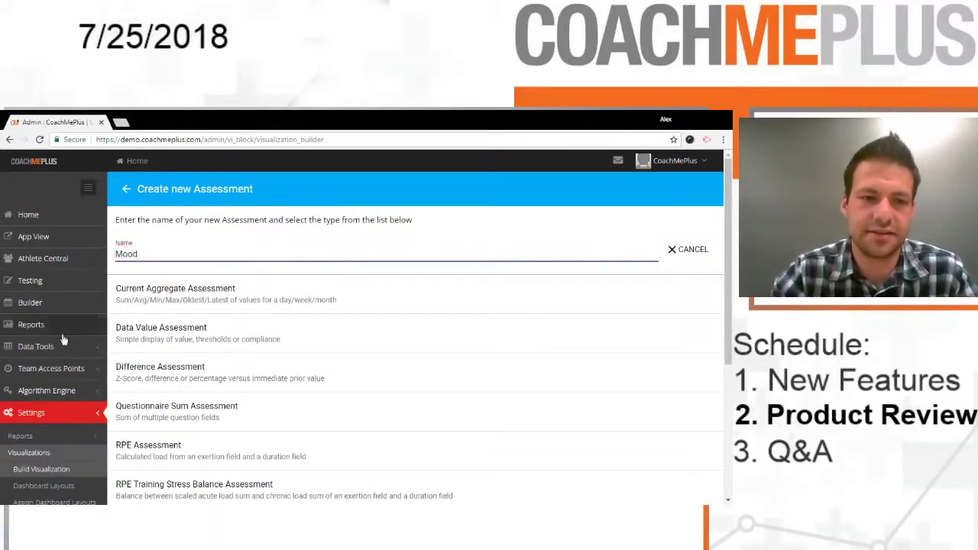
click(198, 331)
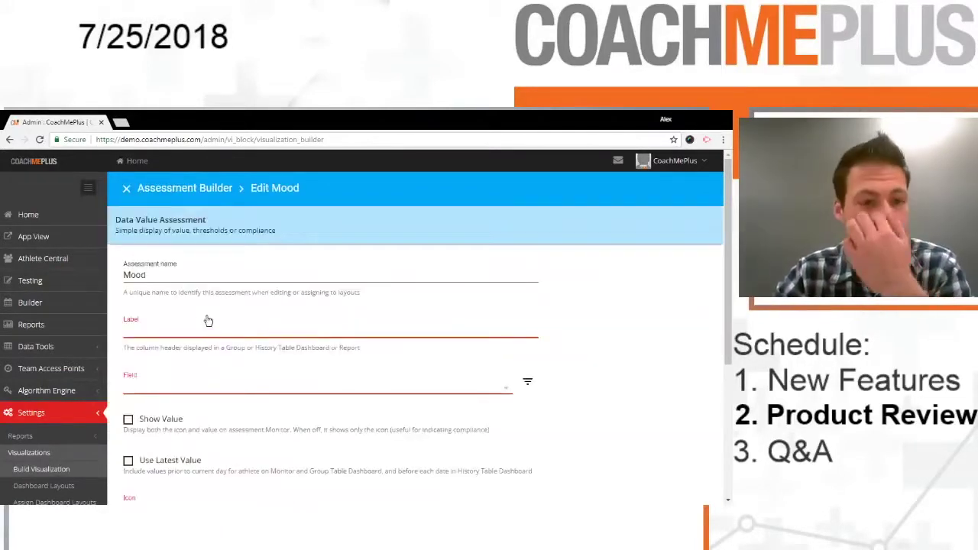
double_click(144, 275)
click(145, 327)
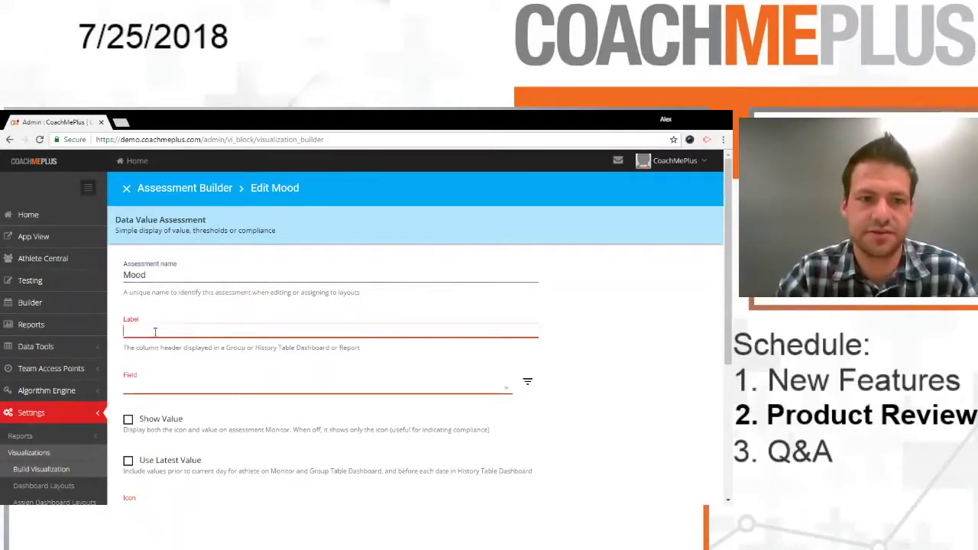
key(ctrl+v)
- Base Mood on the good-mood question, show its value, and pick the smiley icon
scroll(206, 336, down, 2)
click(188, 227)
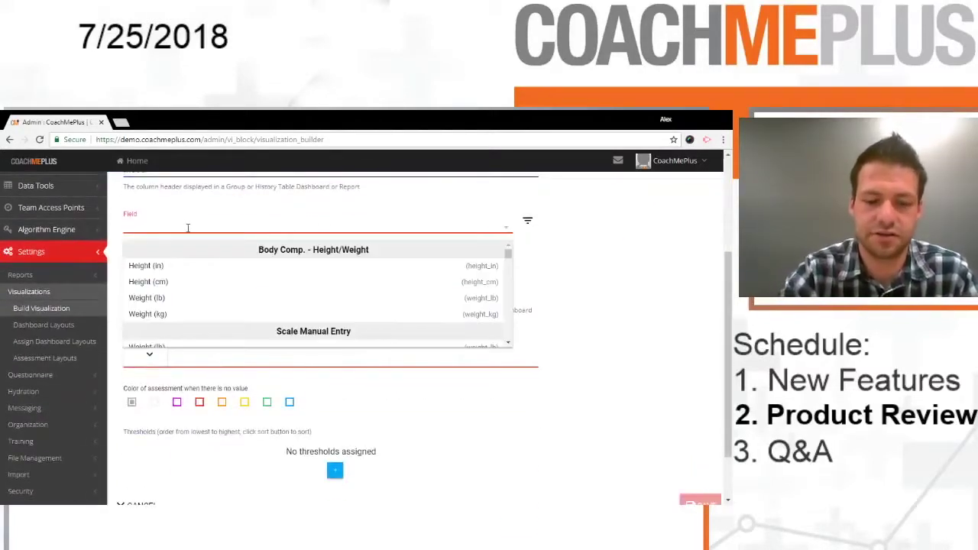
text(mood)
click(152, 268)
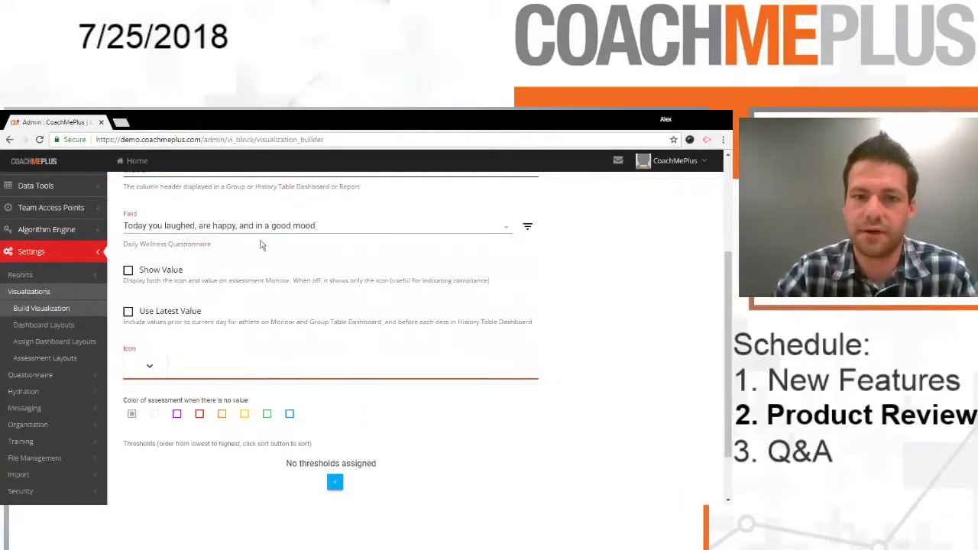
click(153, 274)
scroll(229, 305, down, 1)
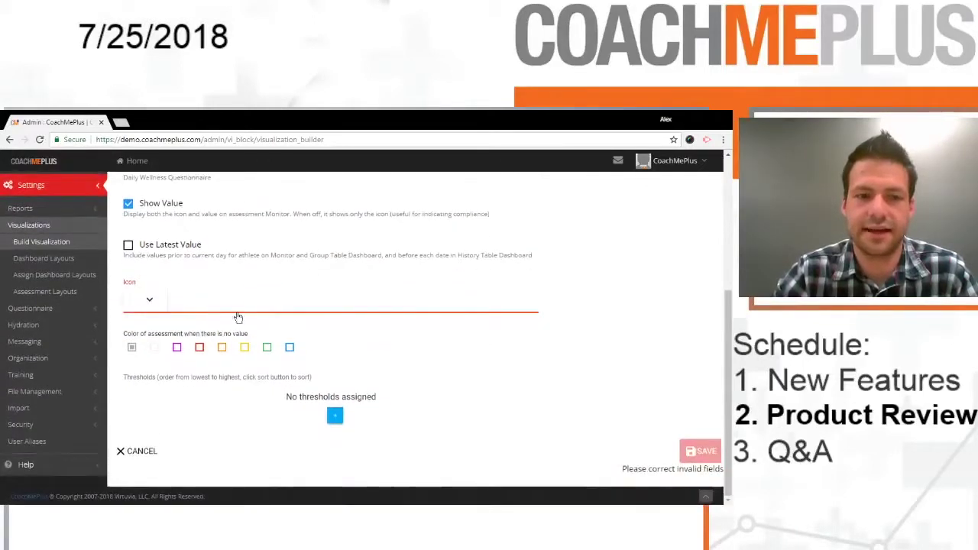
click(236, 307)
text(hap)
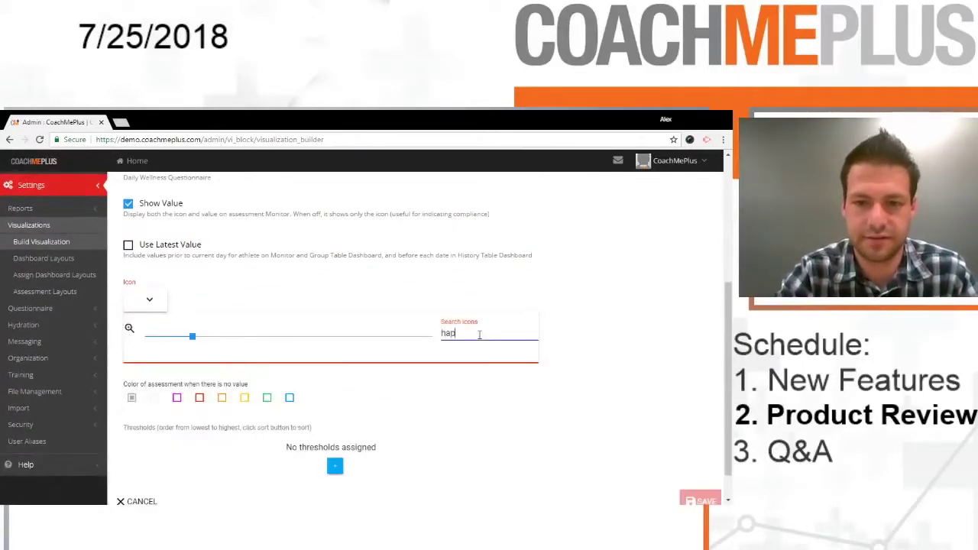
text(smile)
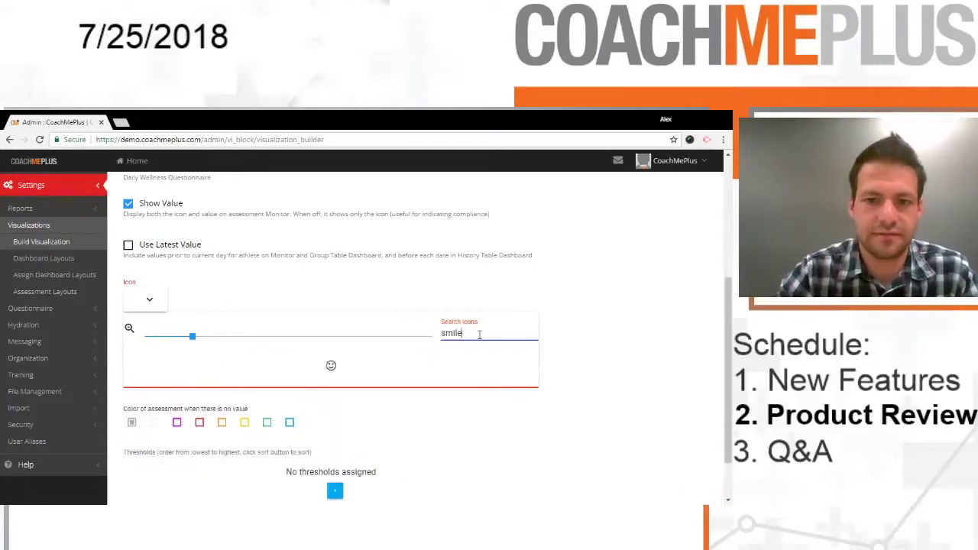
click(331, 366)
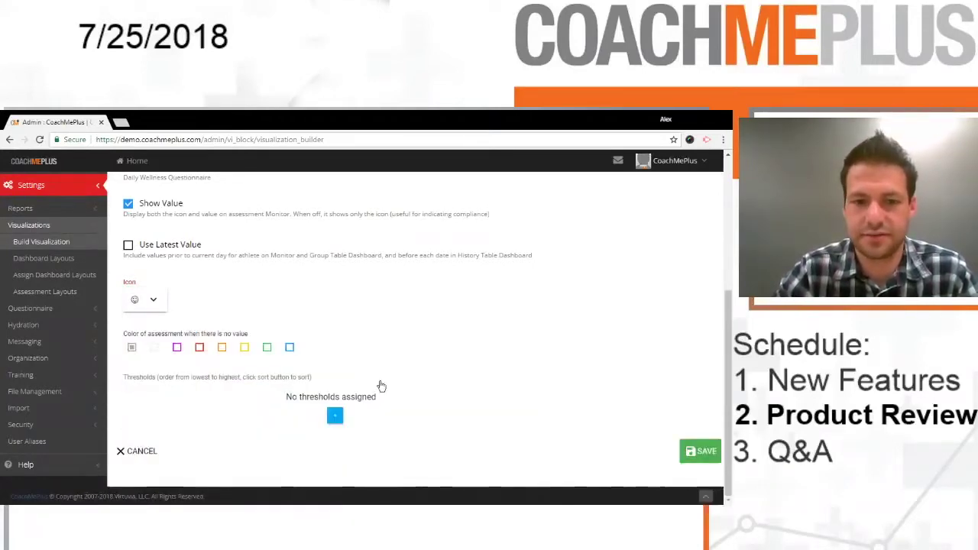
- Add thresholds 0 red, 3 yellow and 4 green, and save Mood
click(340, 417)
click(530, 436)
scroll(530, 439, down, 1)
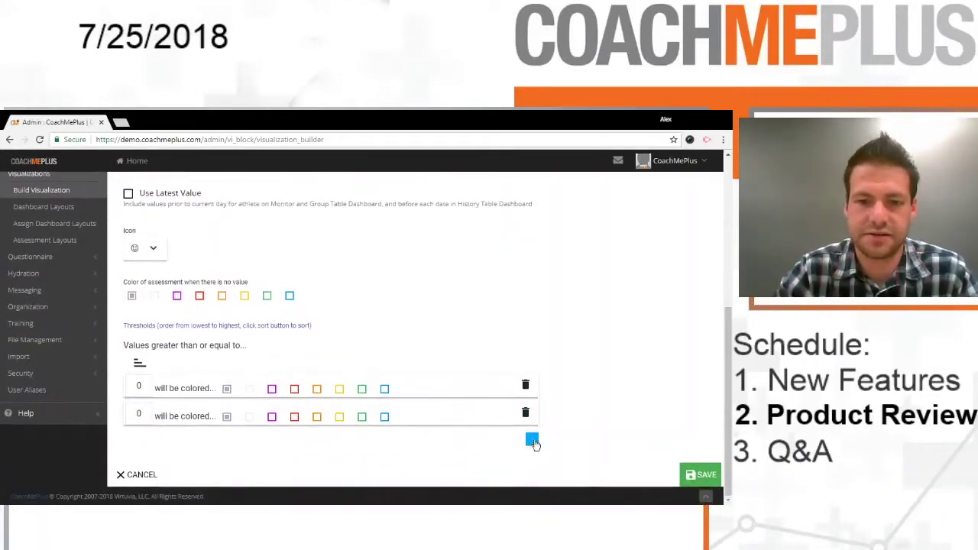
click(530, 438)
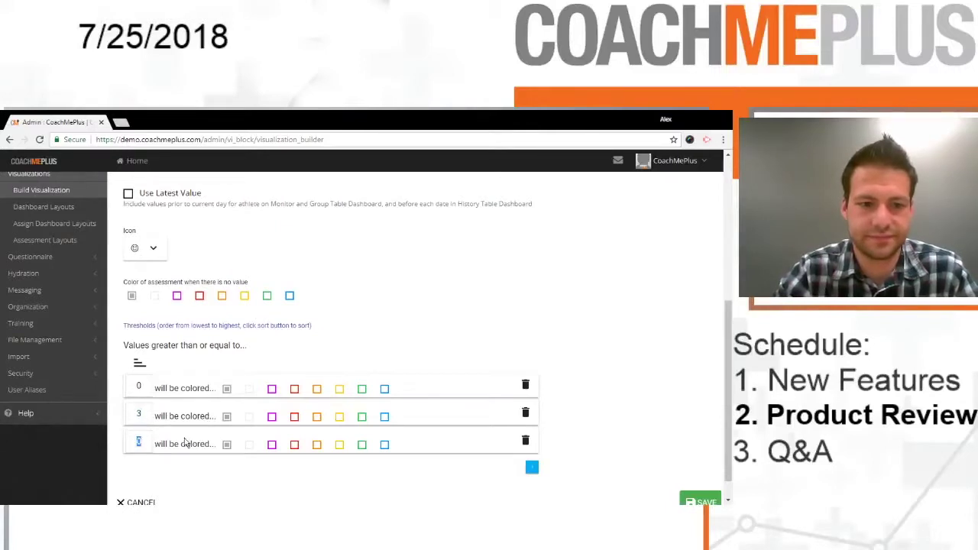
click(294, 390)
click(339, 417)
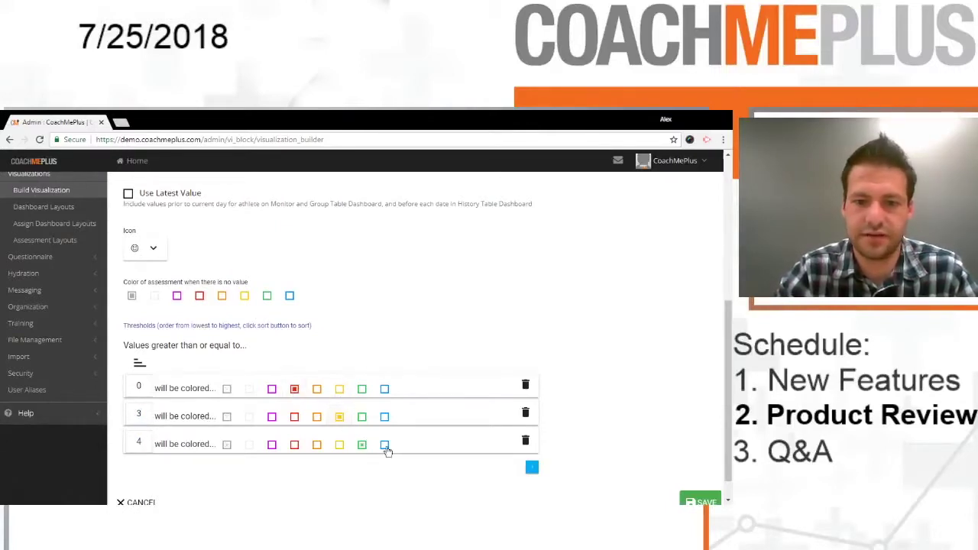
click(700, 501)
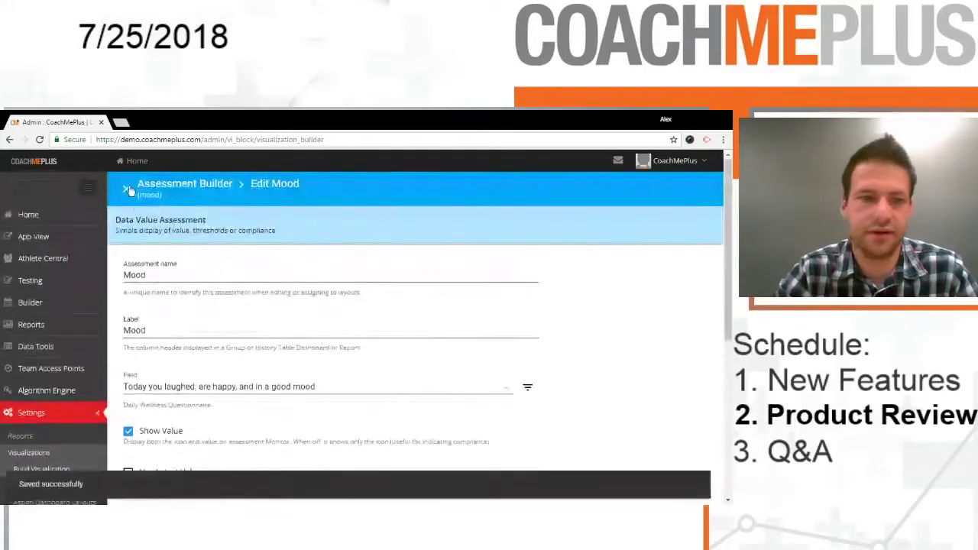
- Create a new Data Value Assessment named Energy
click(130, 190)
click(645, 232)
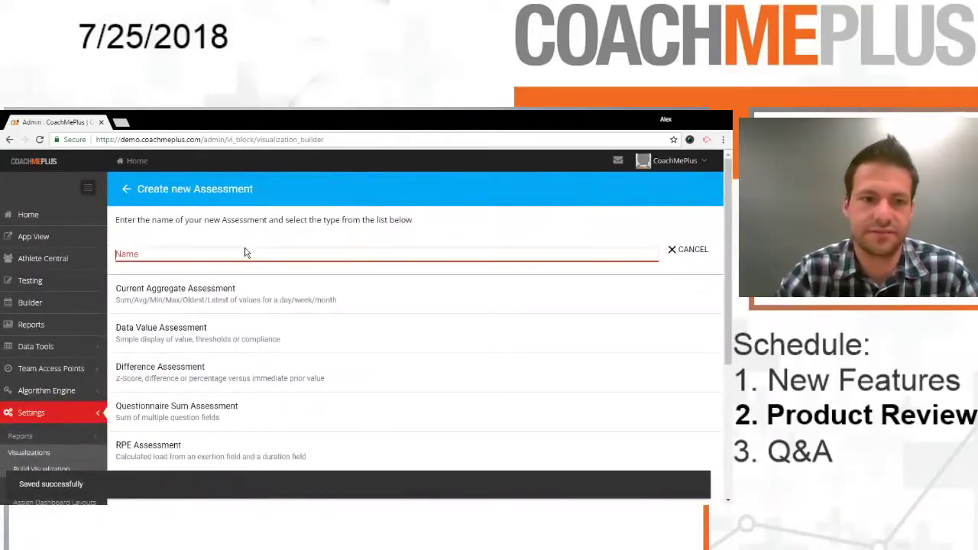
text(Energy)
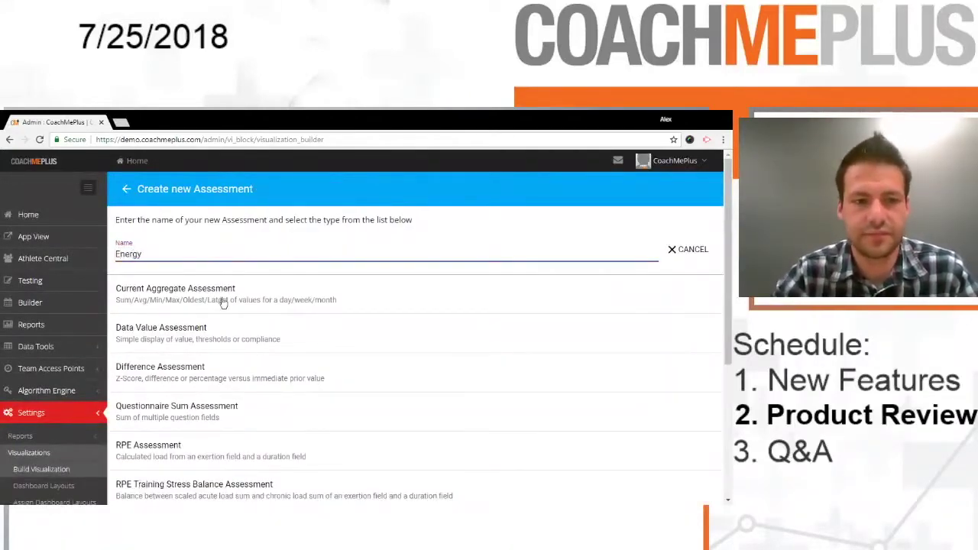
click(219, 336)
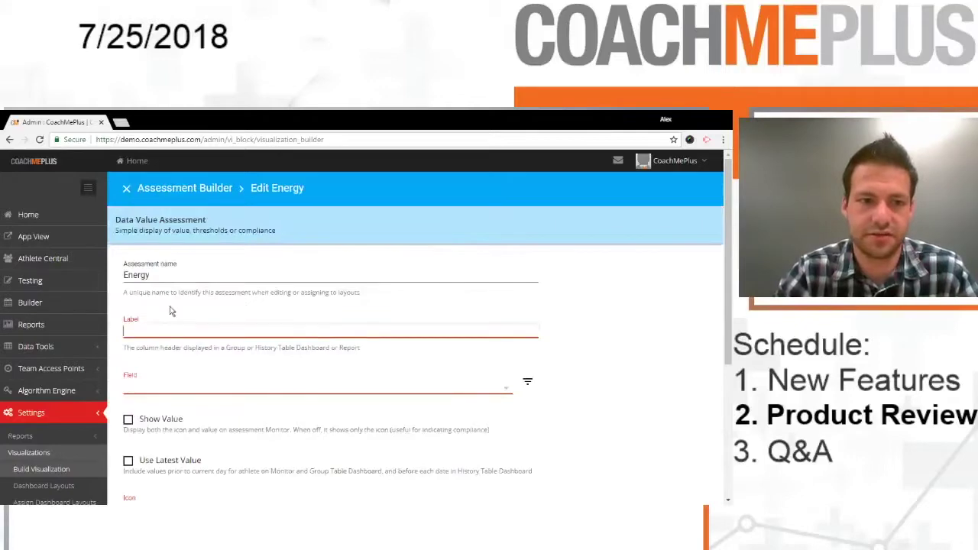
key(shift+Tab)
key(Tab)
- Base Energy on the mentally-alert-and-energetic question, show its value, and pick an icon
click(172, 379)
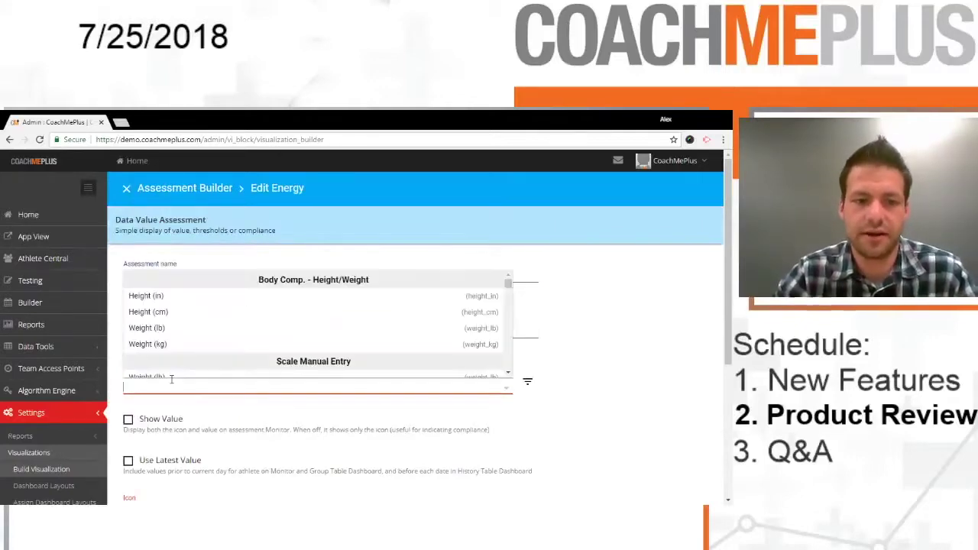
text(ener)
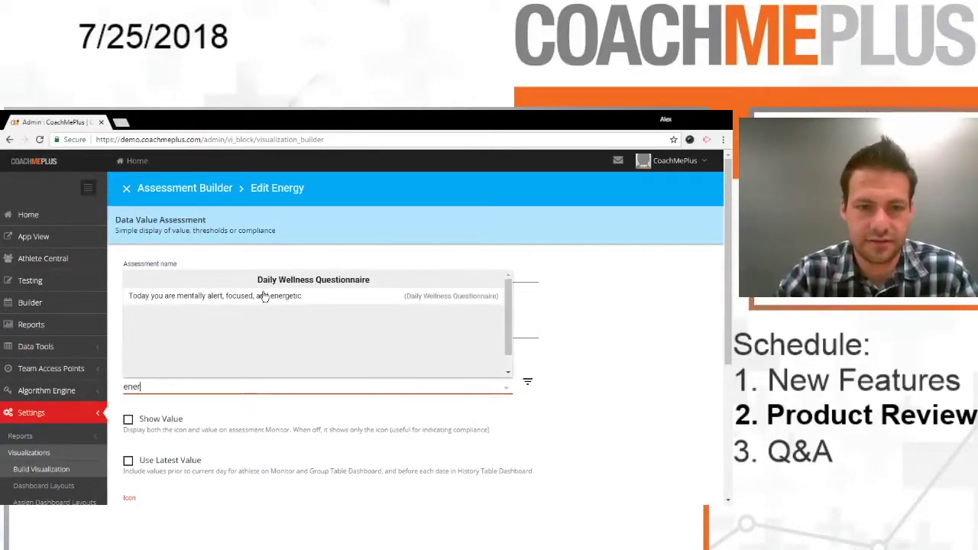
click(262, 297)
scroll(127, 227, down, 5)
click(129, 217)
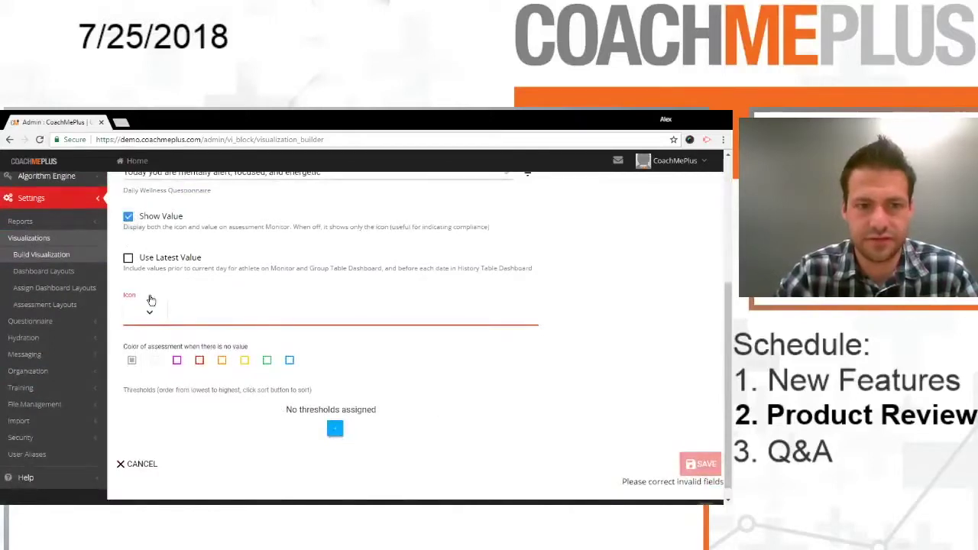
click(148, 307)
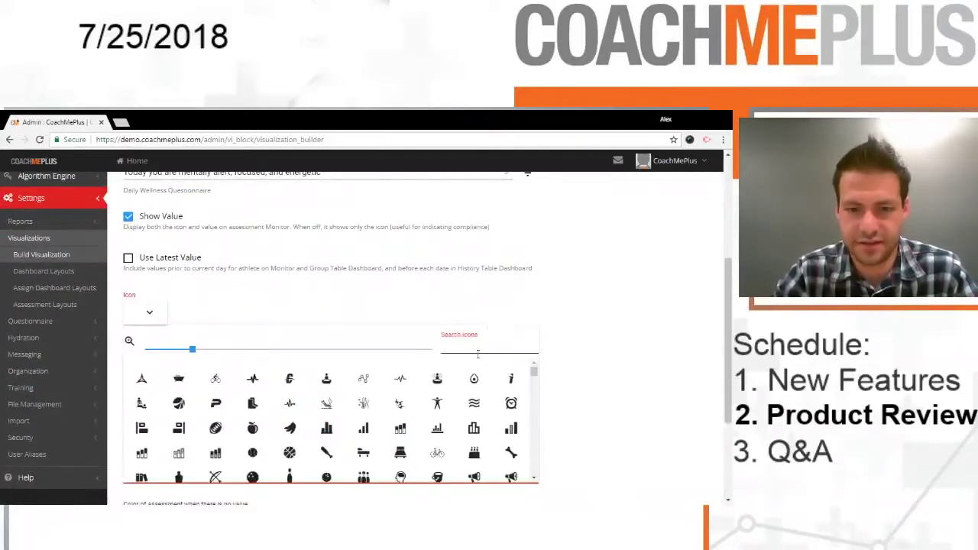
click(402, 402)
- Add thresholds 0 red, 3 yellow and 4 green, and save Energy
scroll(388, 410, down, 2)
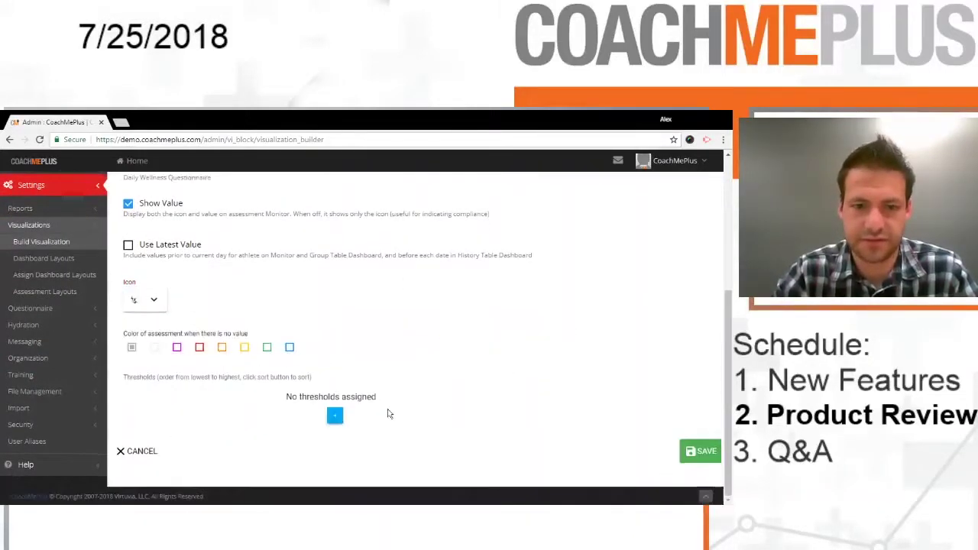
click(334, 414)
click(532, 442)
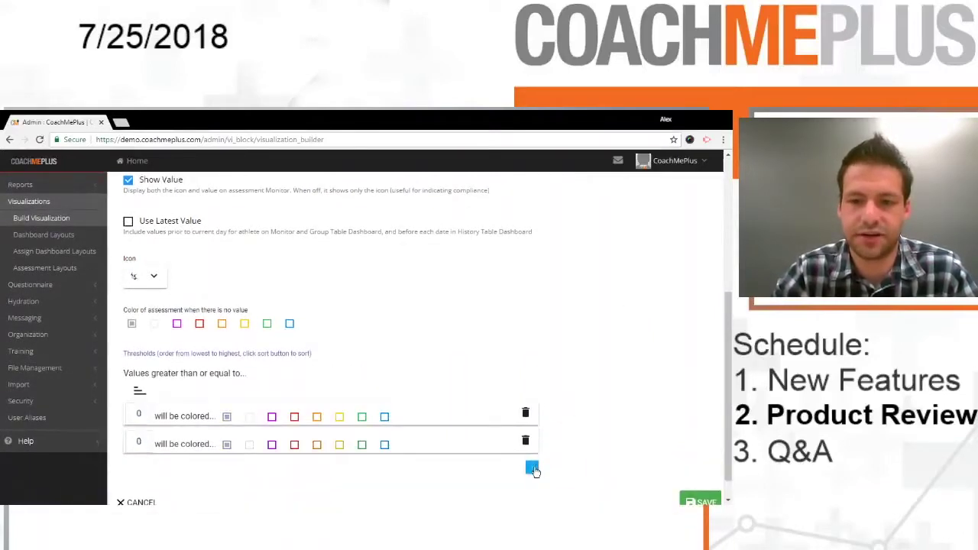
click(531, 467)
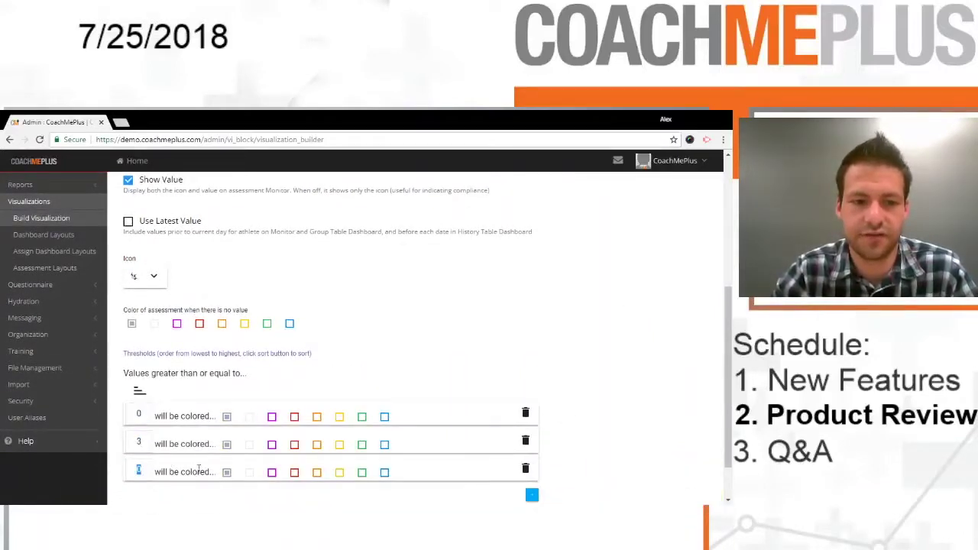
click(362, 472)
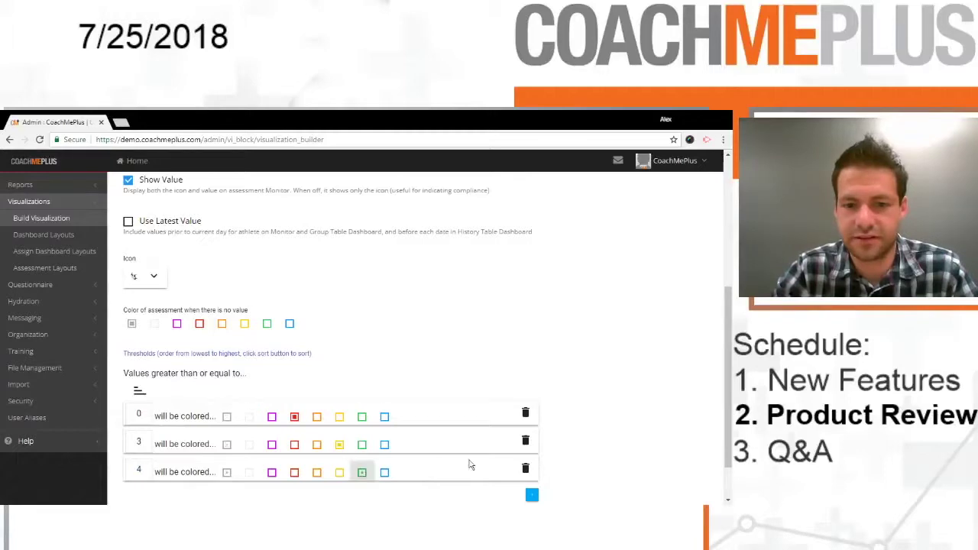
scroll(469, 463, down, 2)
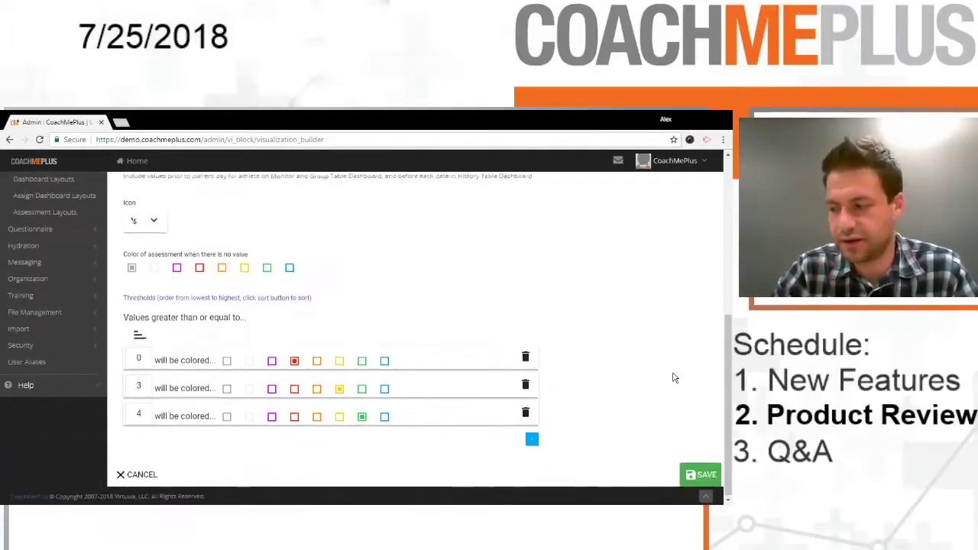
click(697, 474)
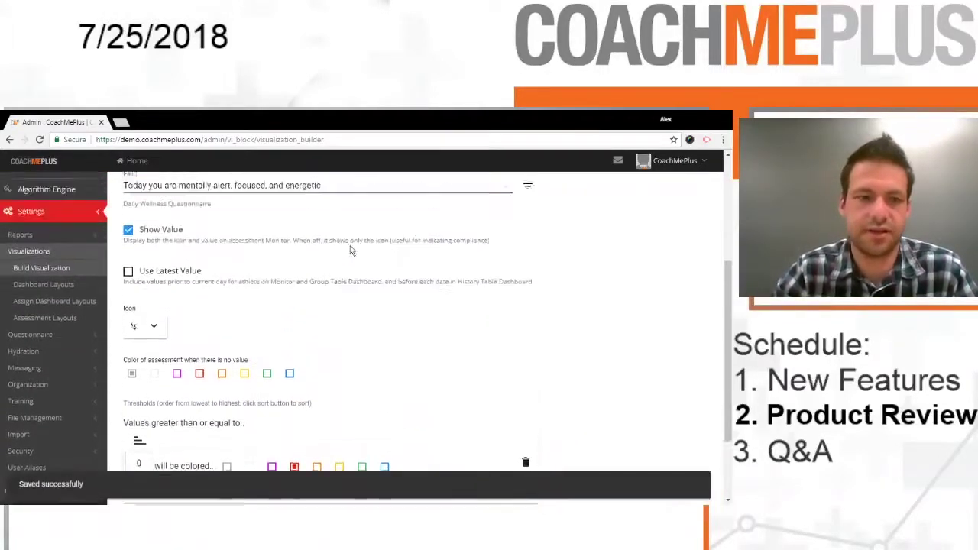
- Create a new Data Value Assessment named Soreness, reusing the name as its label
click(633, 240)
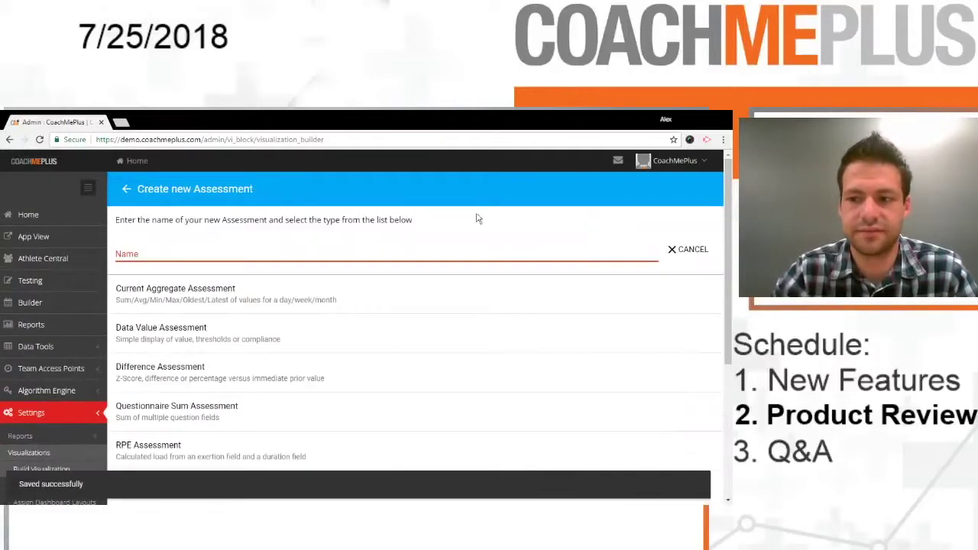
text(Soreness)
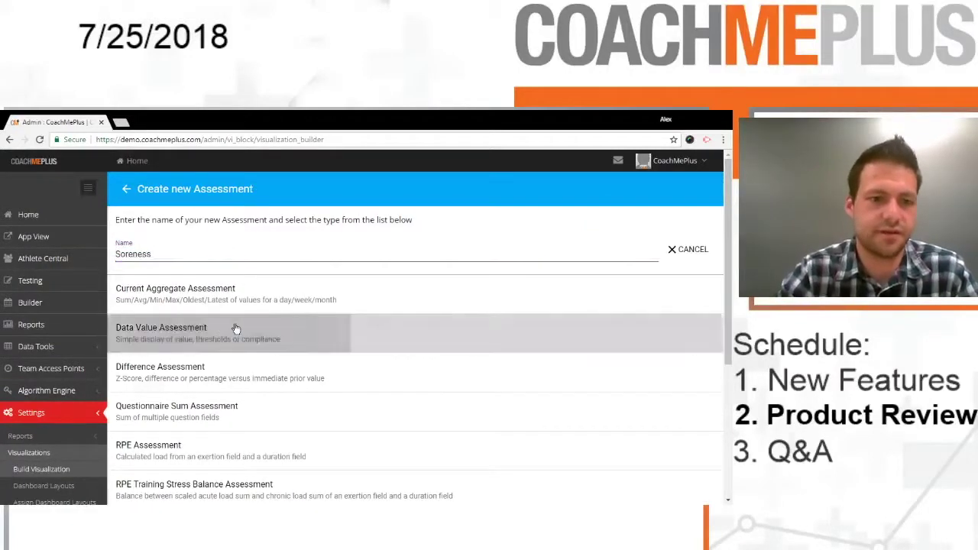
click(233, 329)
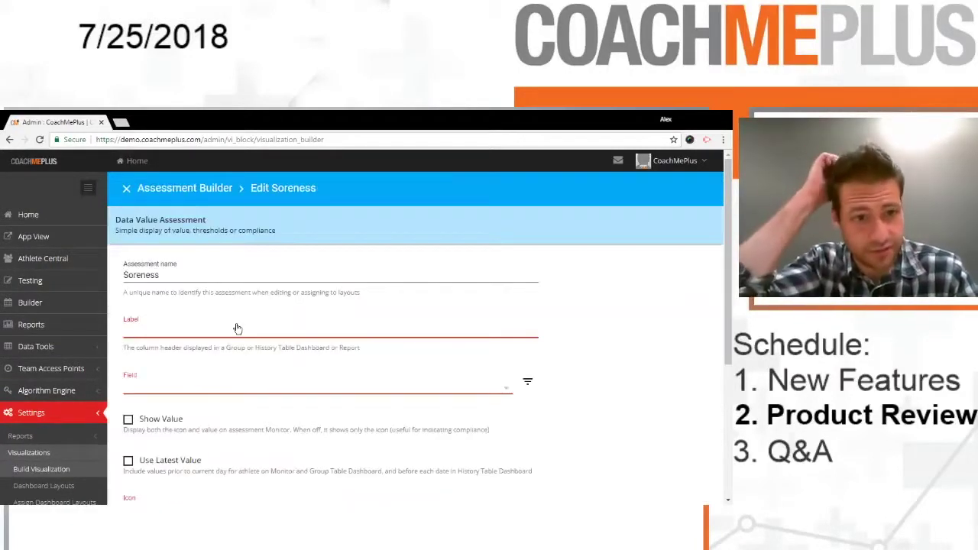
key(Tab)
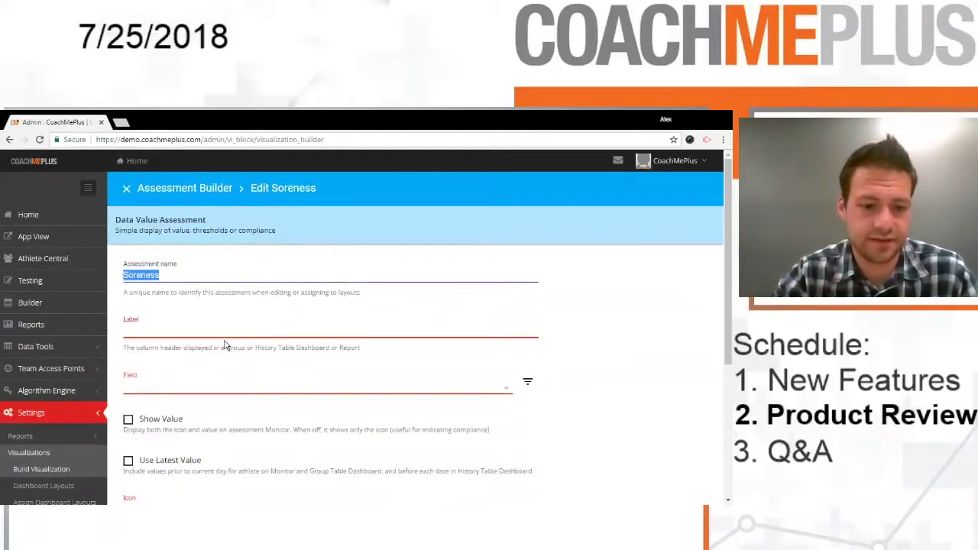
- Base Soreness on the muscle soreness question, show its value, and pick the person icon
click(198, 368)
text(sore)
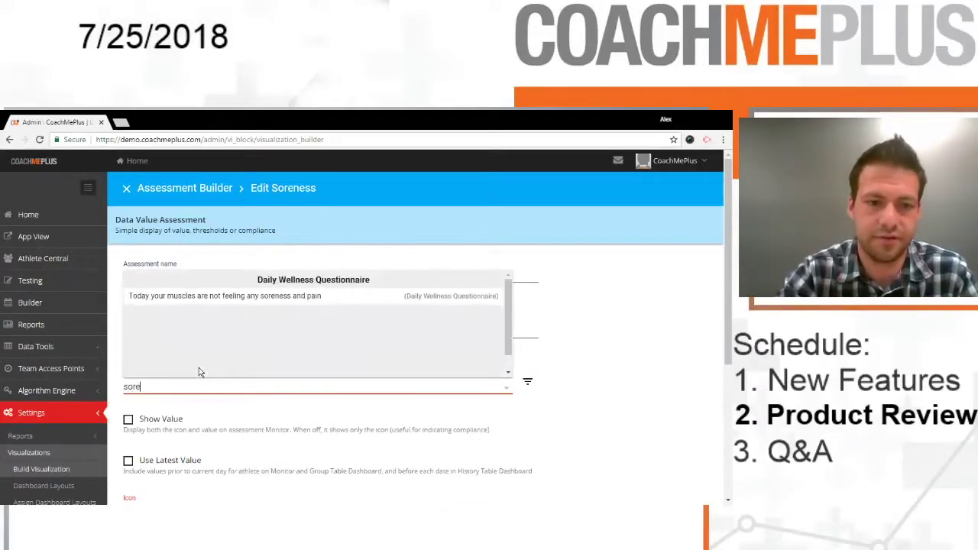
click(251, 298)
scroll(277, 264, down, 2)
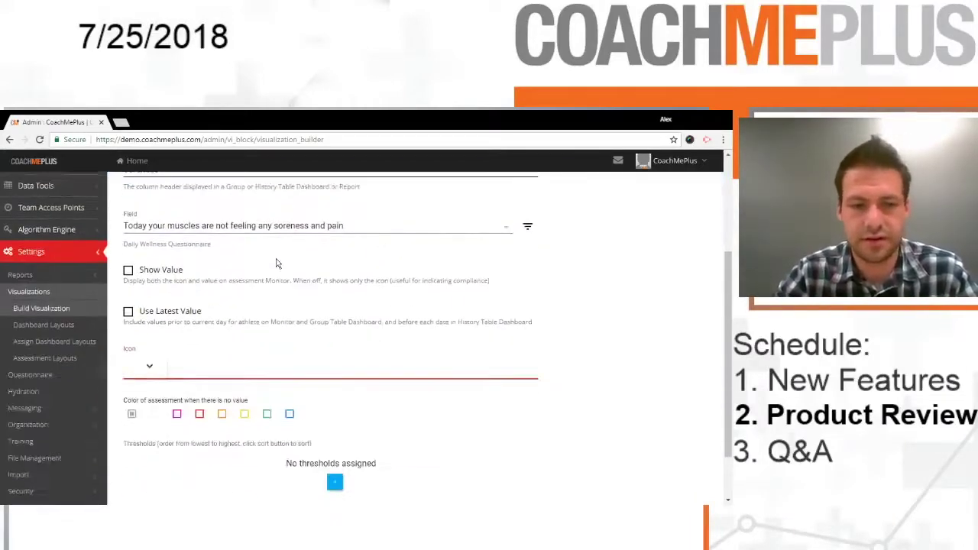
click(141, 274)
scroll(191, 319, down, 1)
click(149, 299)
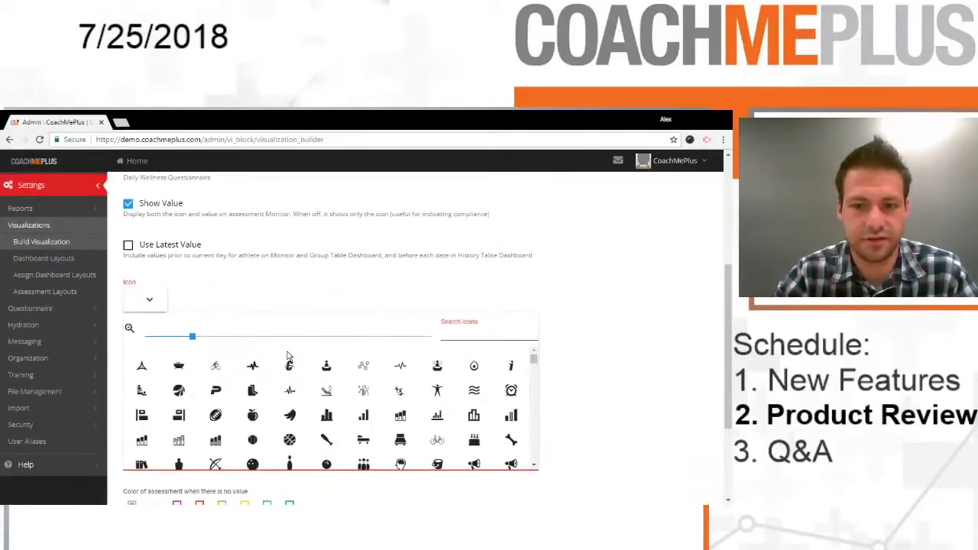
click(442, 390)
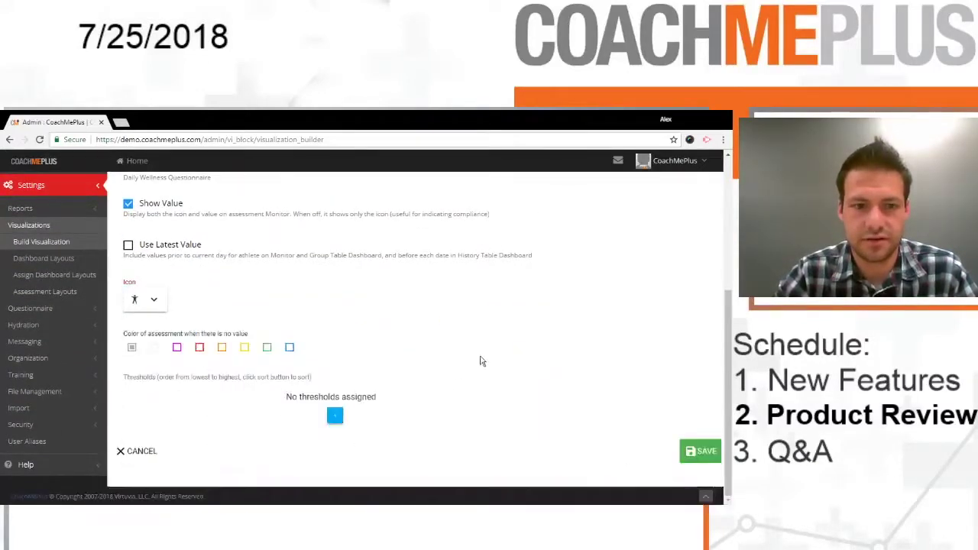
- Add thresholds 0 red, 3 yellow, 4 green, save Soreness, and open the Monitors and Tables layouts
click(334, 415)
scroll(598, 394, down, 1)
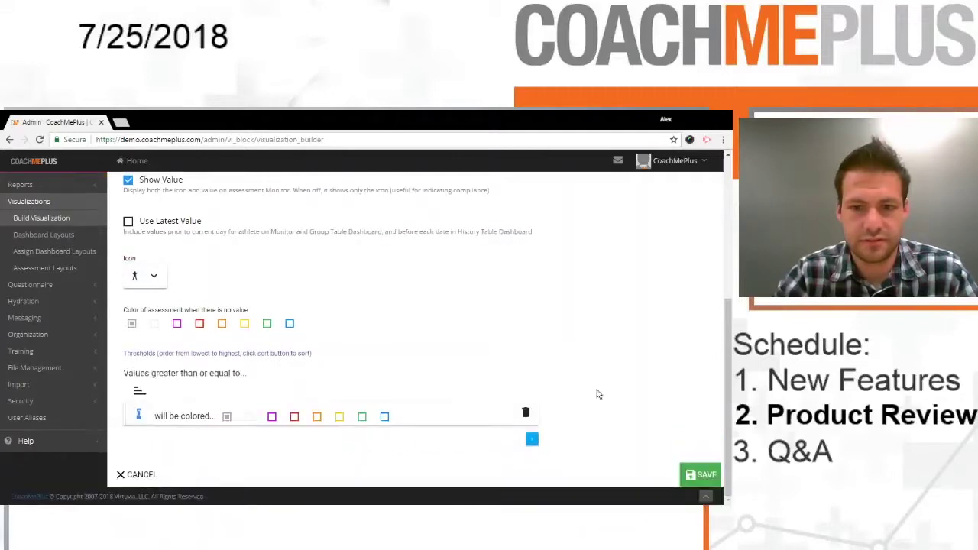
click(532, 438)
scroll(532, 437, down, 1)
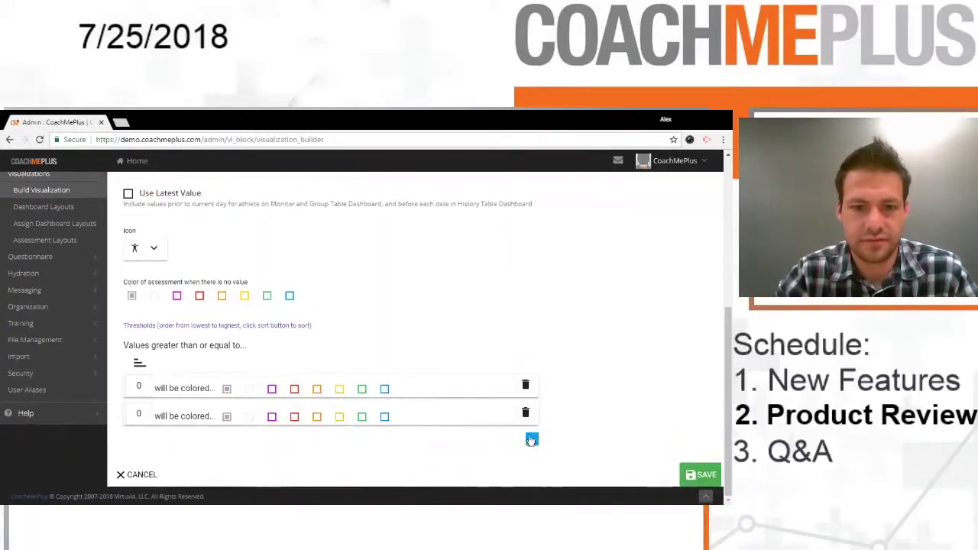
click(531, 440)
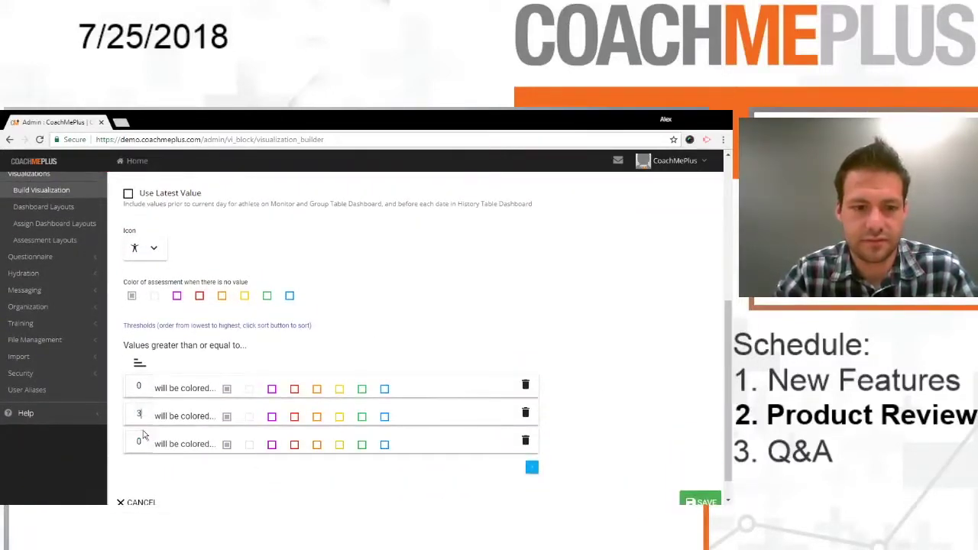
click(363, 444)
scroll(374, 439, down, 1)
click(693, 475)
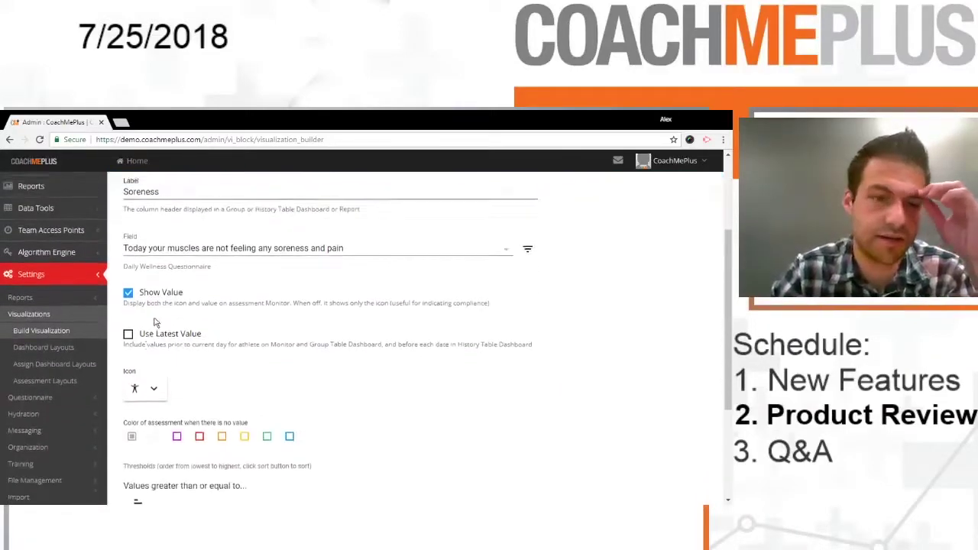
click(46, 381)
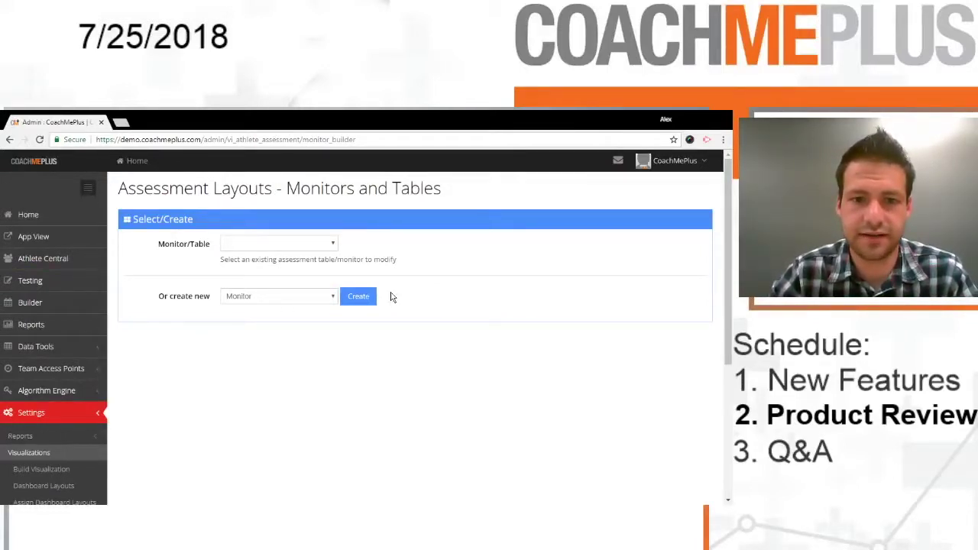
- Create a new monitor named 'Questionnaire Monitor'
click(358, 296)
scroll(253, 265, down, 2)
click(254, 266)
text(Q)
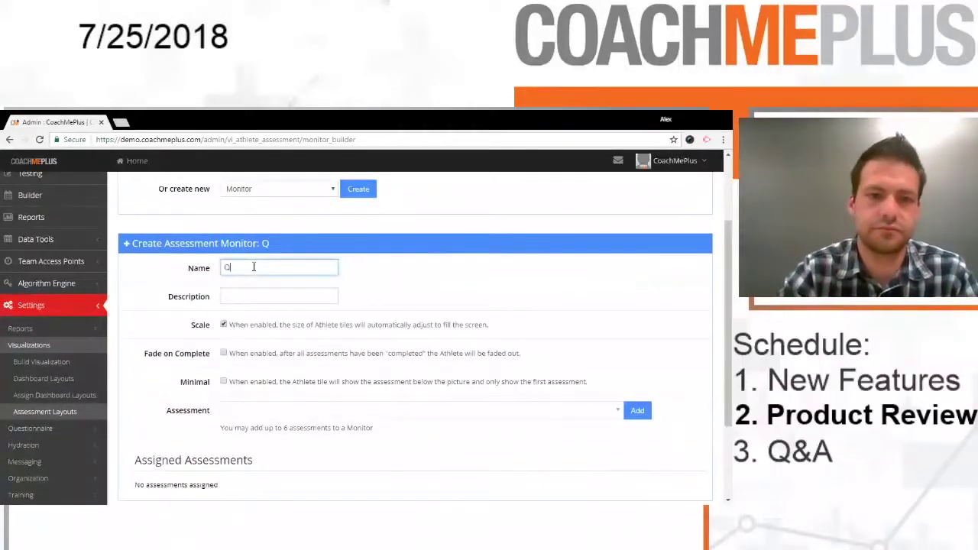
text(uestionnaire)
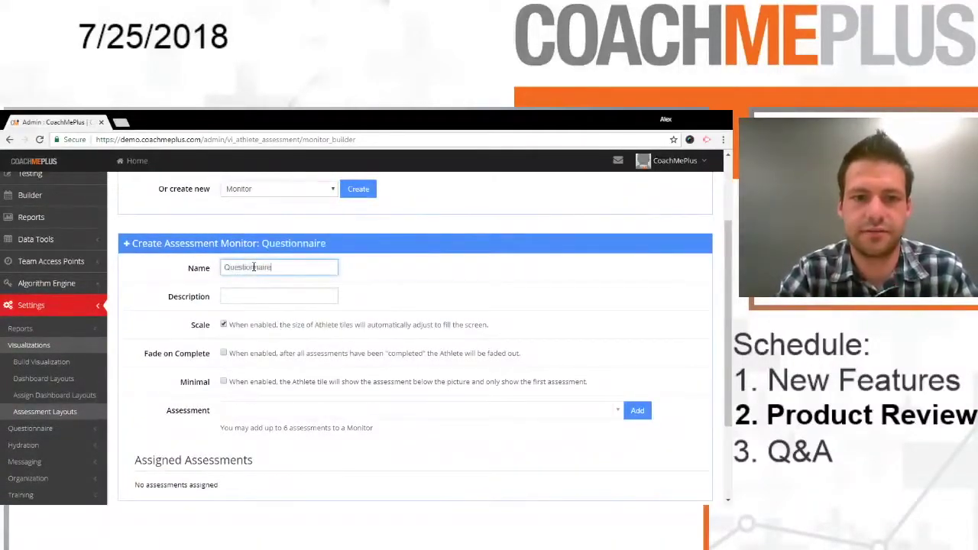
text( Monitor)
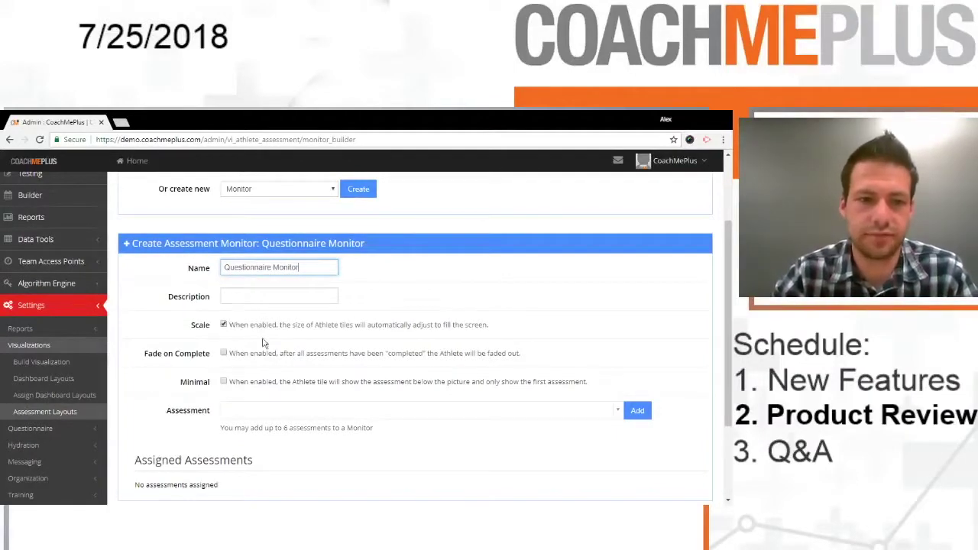
scroll(264, 343, down, 3)
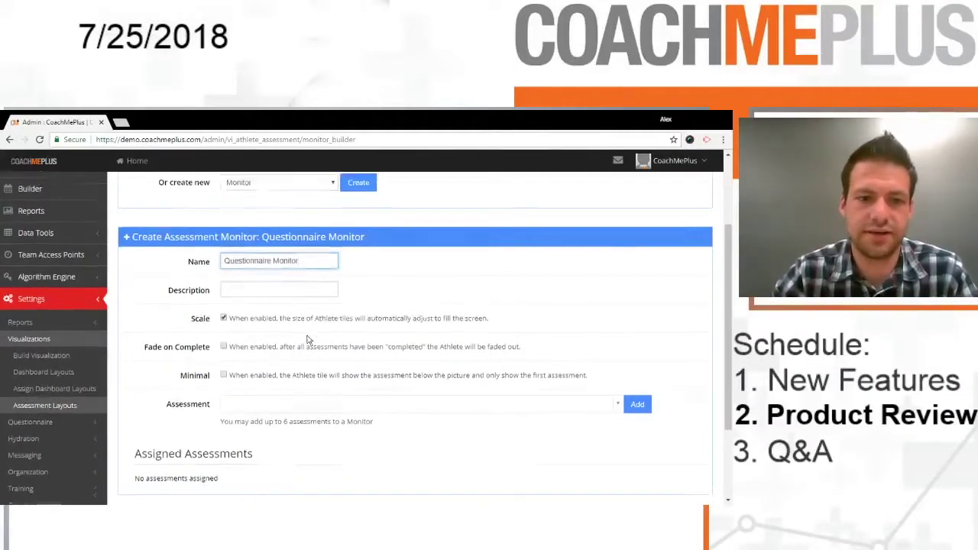
- Assign the Sleep Quality and Recovery assessments to the monitor
click(298, 303)
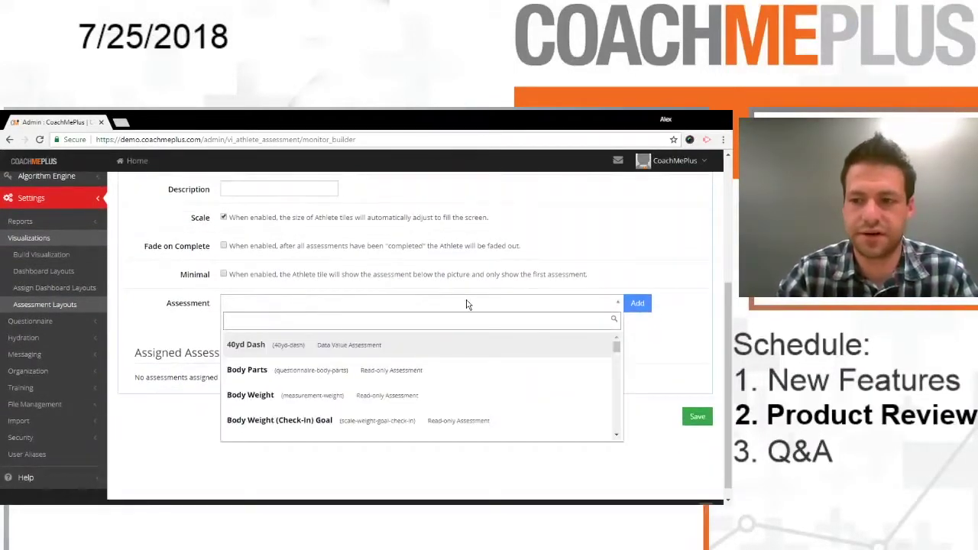
text(sleep)
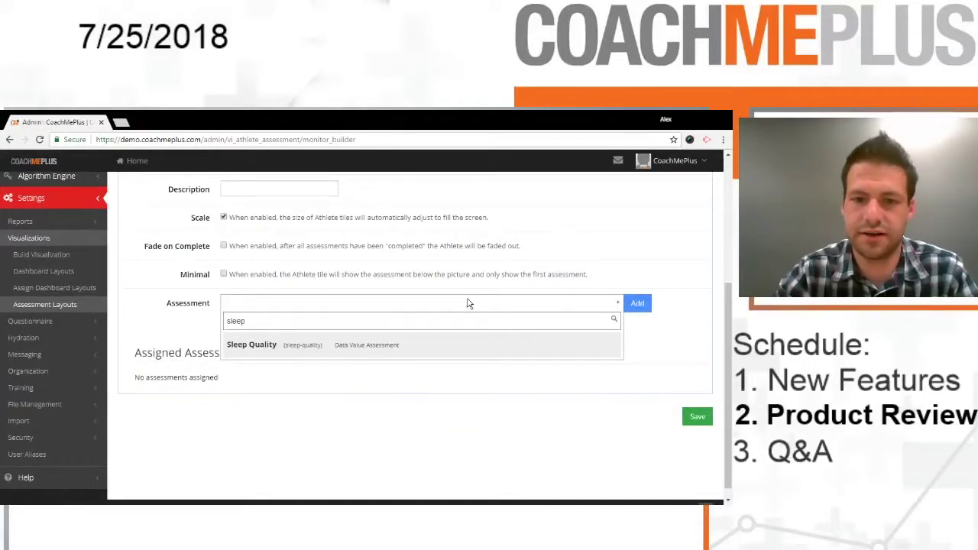
key(Return)
click(644, 307)
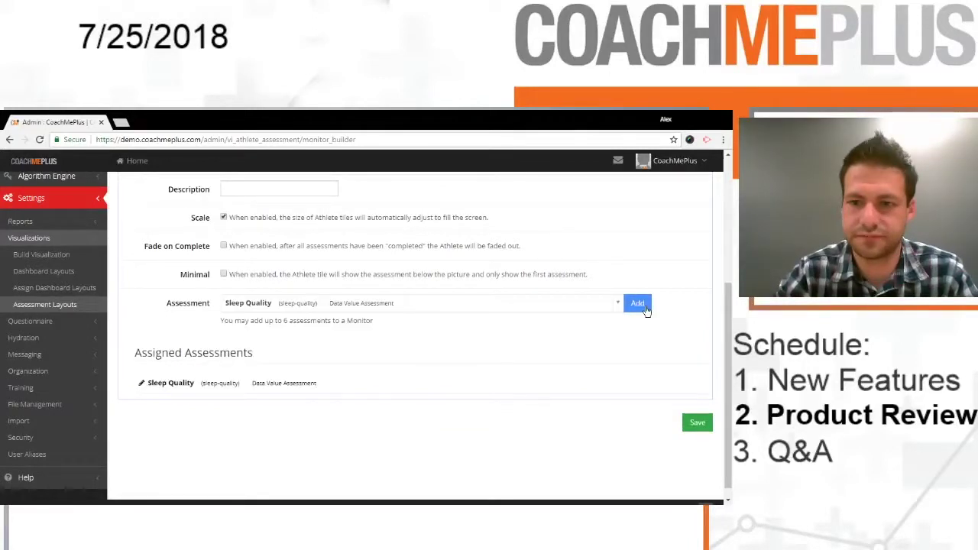
click(567, 308)
text(recover)
click(531, 344)
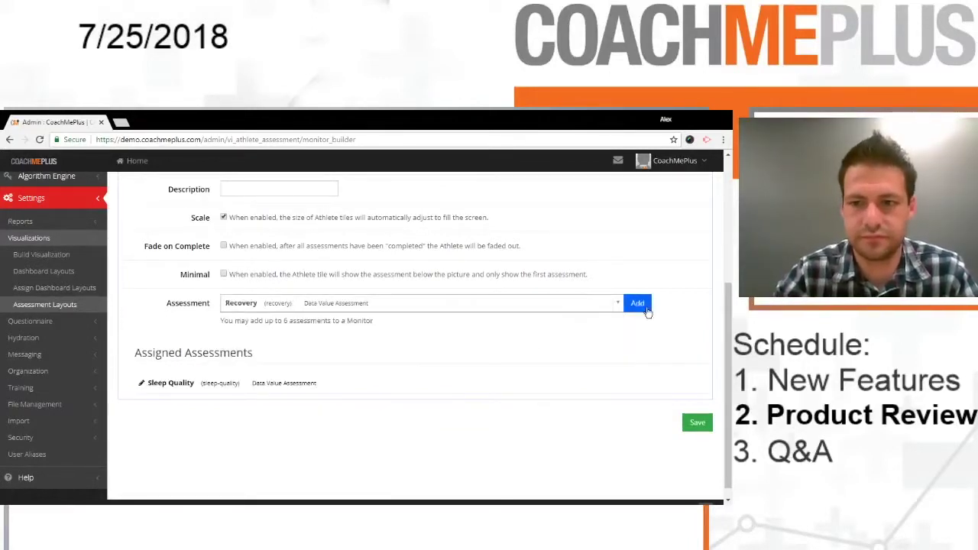
- Assign the Mood and Energy assessments to the monitor
click(637, 303)
click(539, 301)
text(mood)
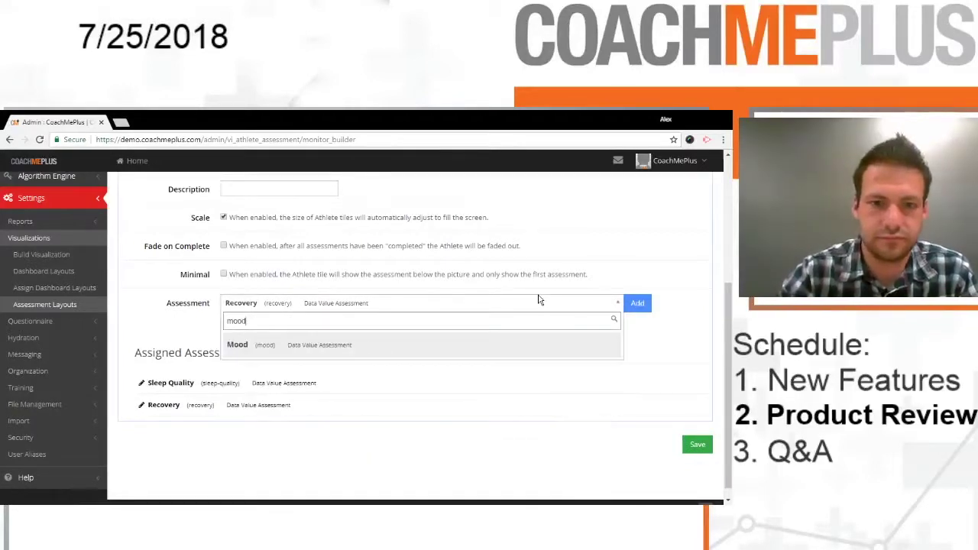
click(515, 348)
click(637, 304)
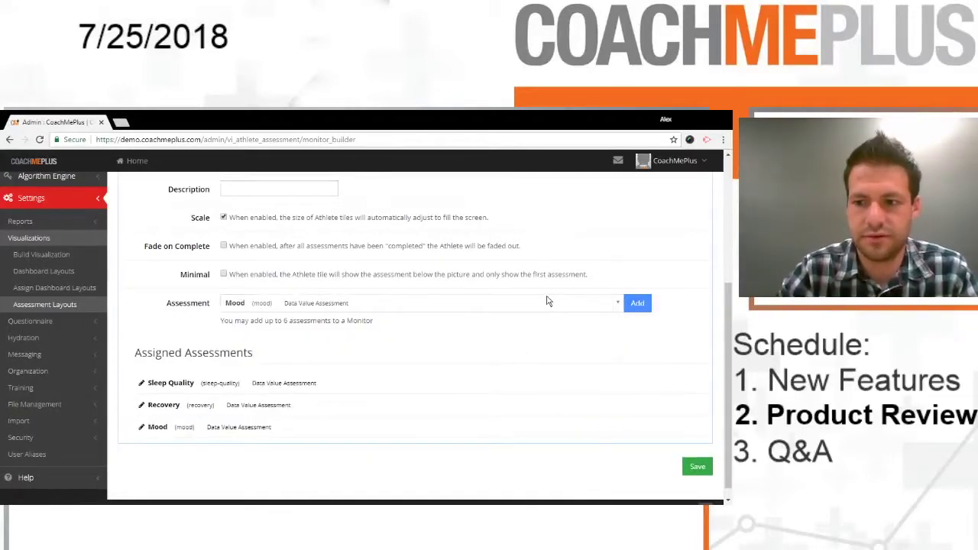
click(547, 302)
text(ener)
click(511, 345)
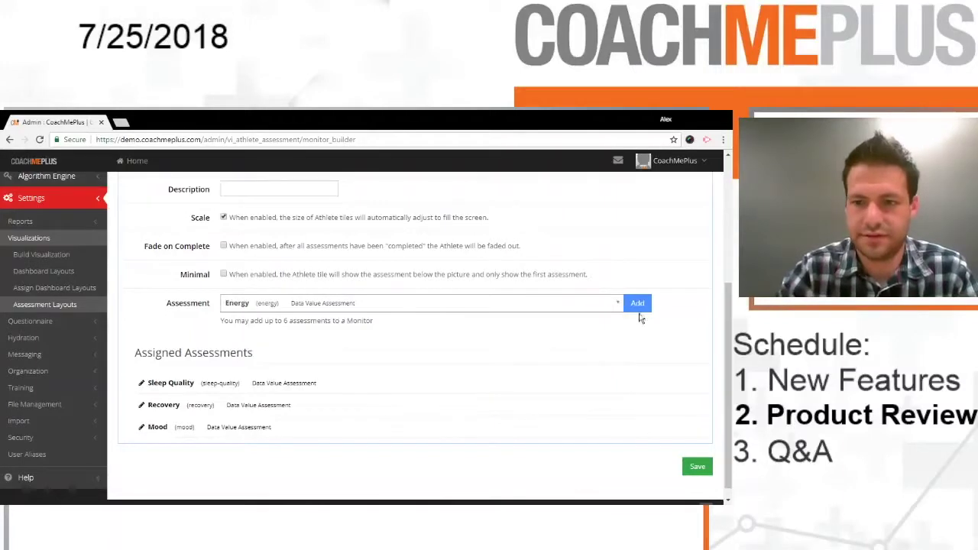
click(638, 303)
- Assign the Soreness assessment and save the Questionnaire Monitor
click(527, 300)
text(sore)
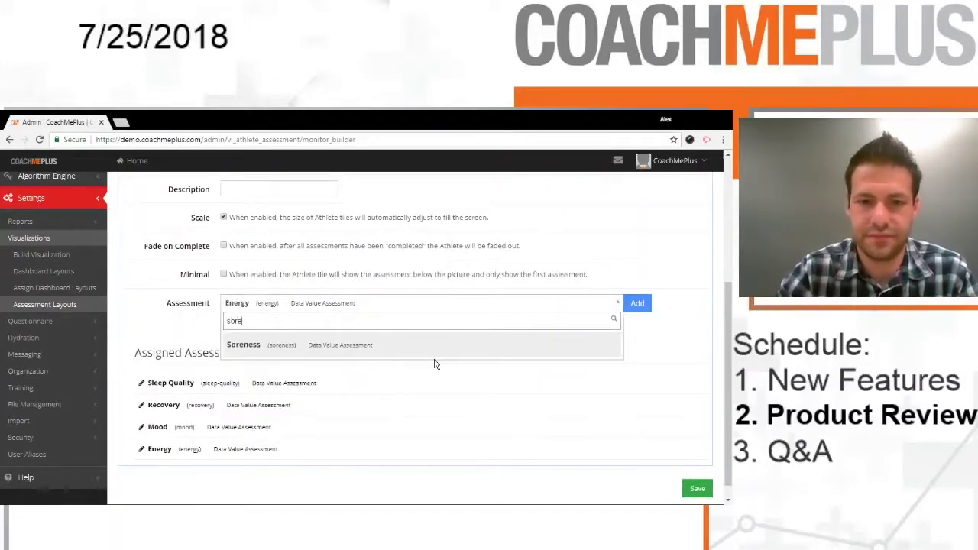
click(448, 345)
click(637, 303)
scroll(688, 416, down, 1)
click(698, 471)
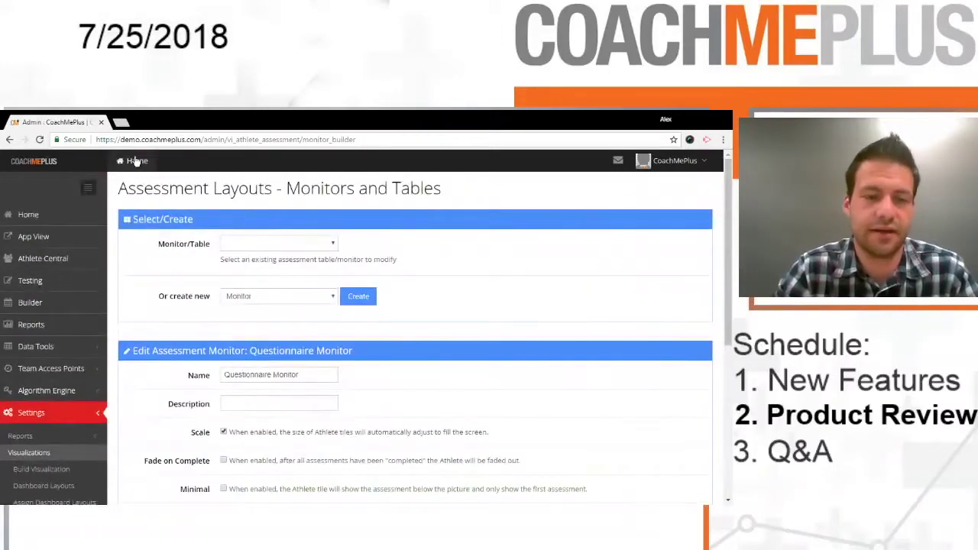
- Go to the Devices list under Settings > Security
click(136, 162)
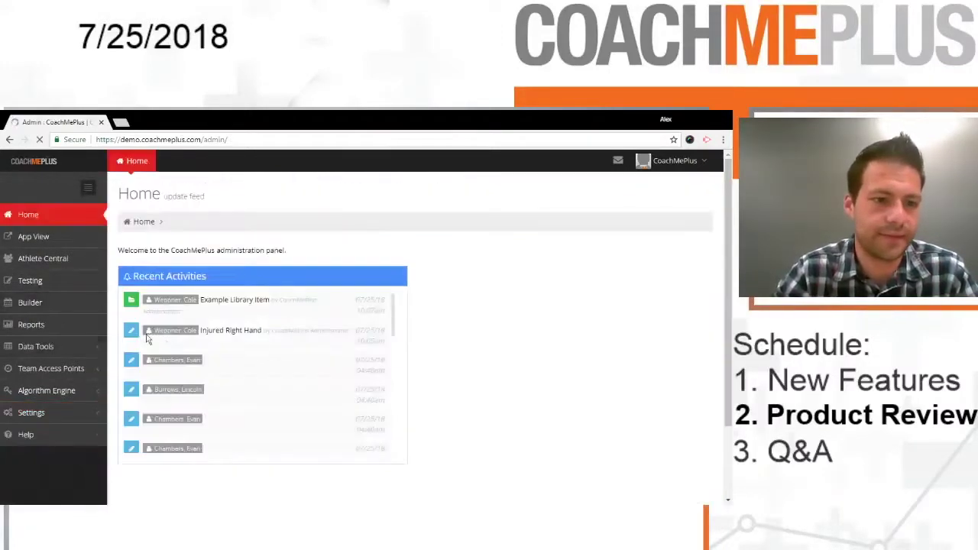
click(92, 420)
scroll(95, 344, down, 2)
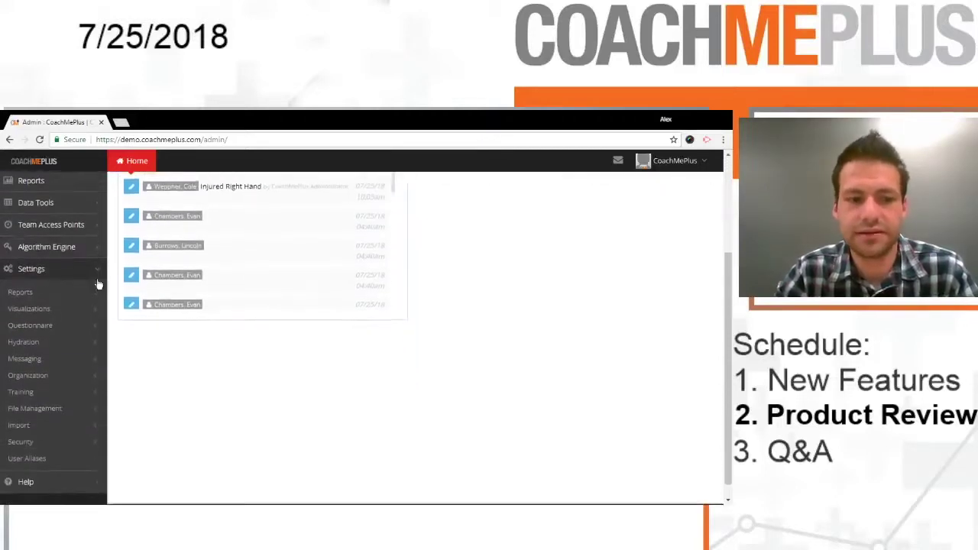
click(43, 439)
scroll(44, 350, down, 2)
click(65, 329)
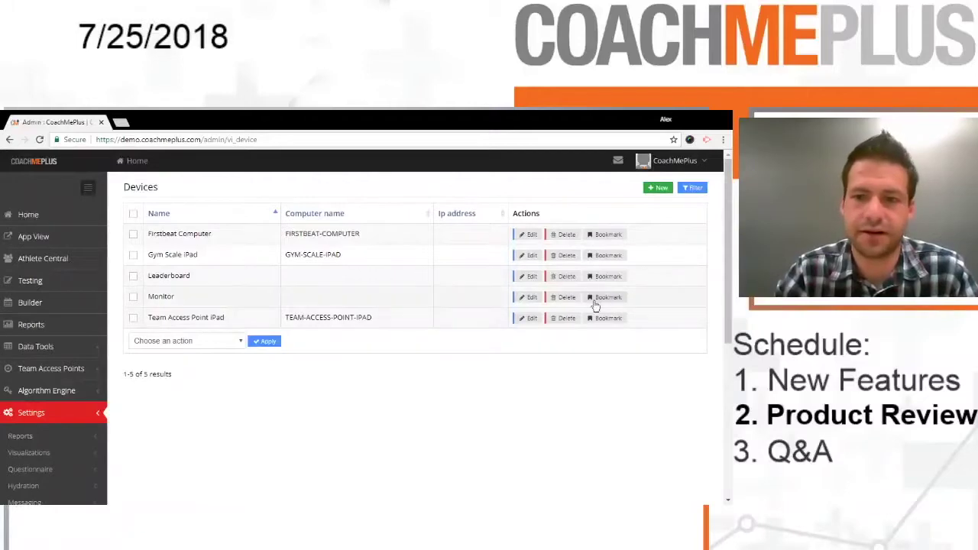
- Open the Monitor device's bookmark page and choose the Stallions (Demo) group
click(608, 298)
scroll(635, 351, down, 5)
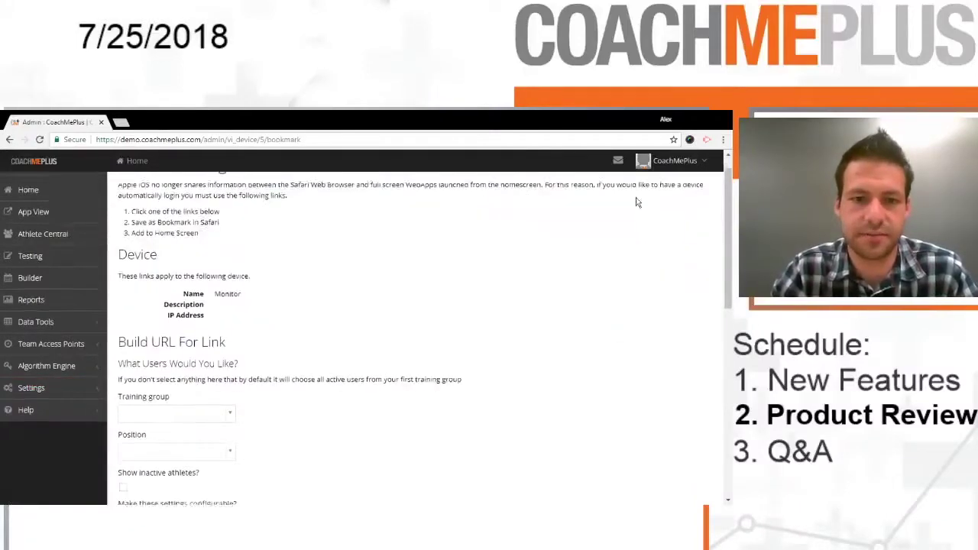
click(173, 222)
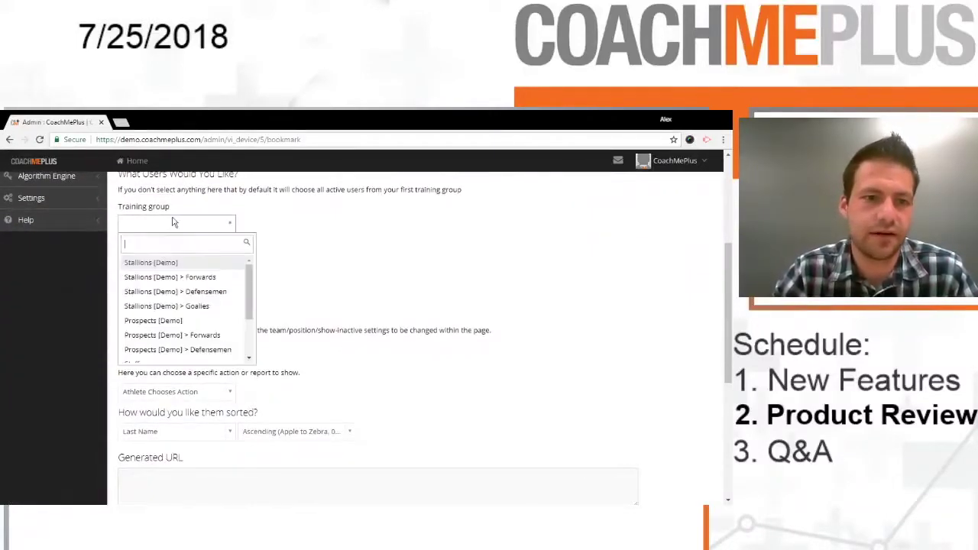
click(164, 263)
scroll(153, 184, down, 3)
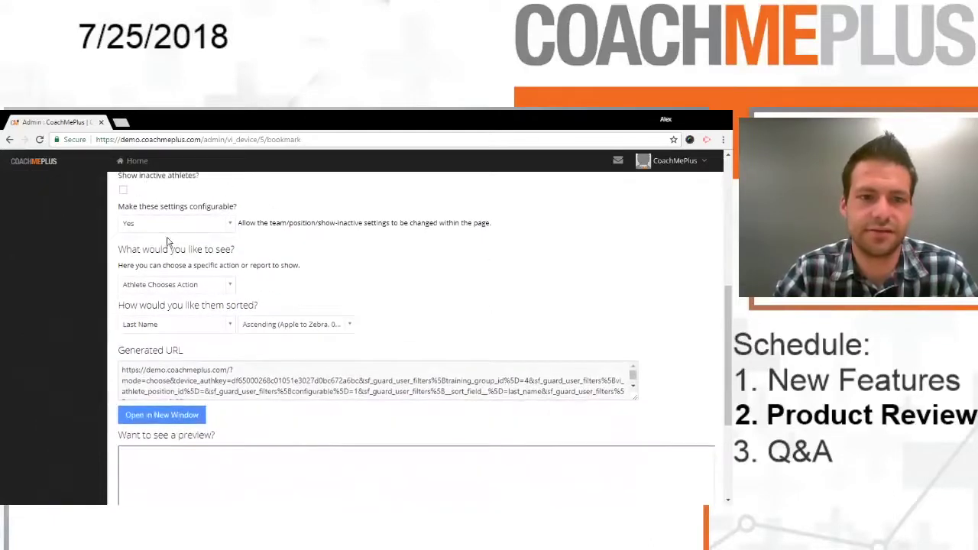
scroll(306, 238, down, 1)
- Set the device to show Questionnaire Monitor and select the generated URL
click(176, 232)
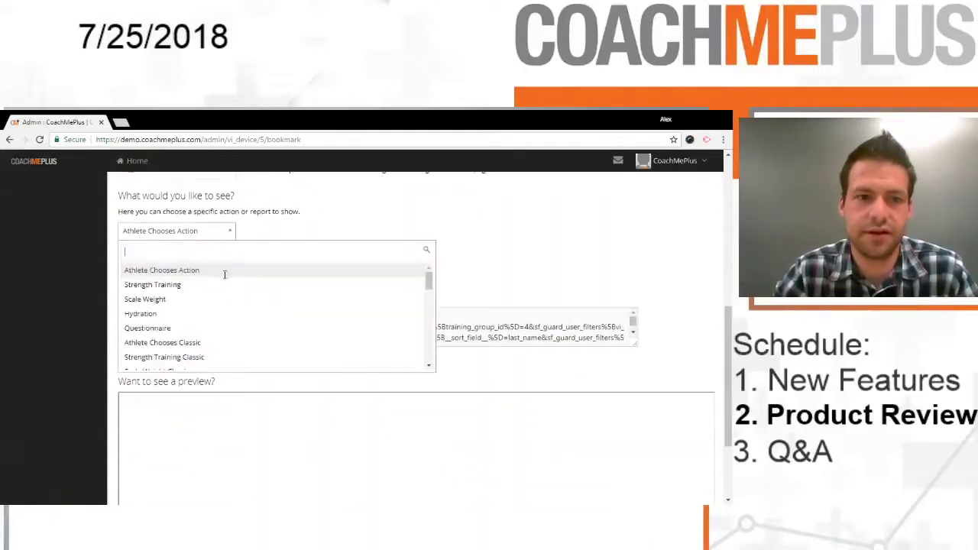
scroll(201, 303, down, 5)
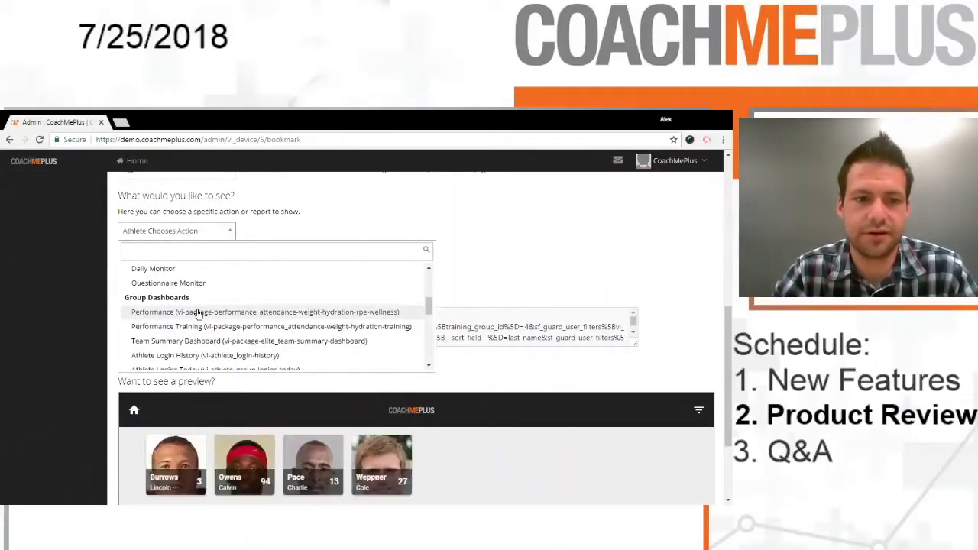
click(182, 284)
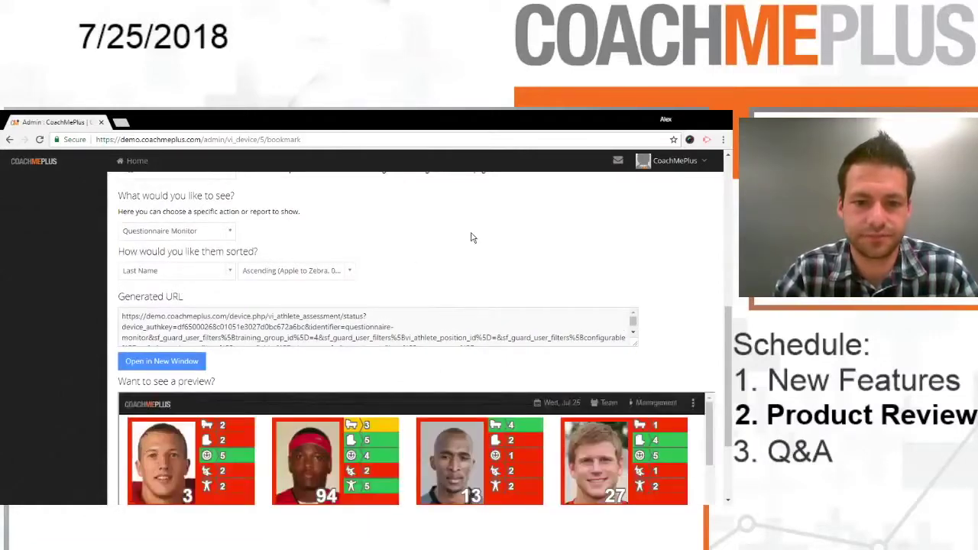
scroll(472, 238, down, 2)
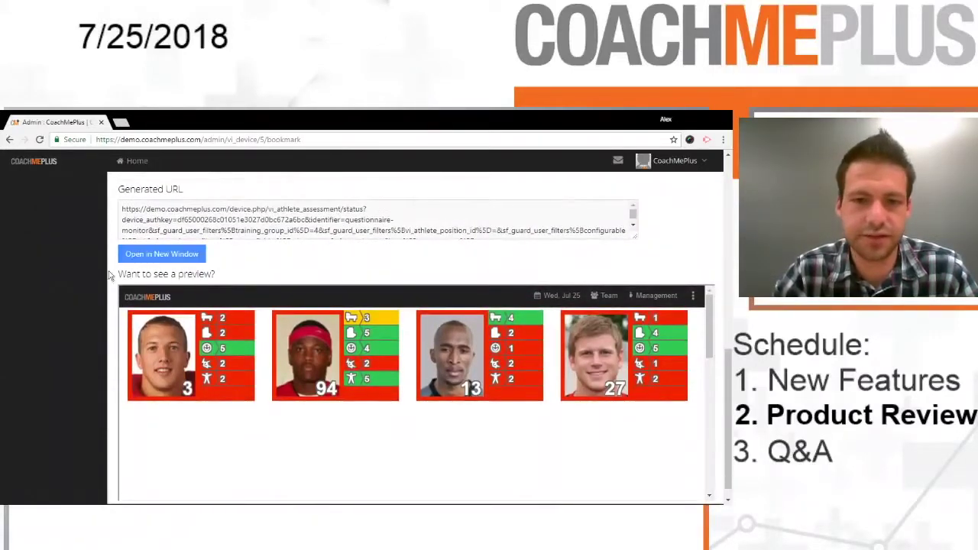
click(223, 221)
key(ctrl+c)
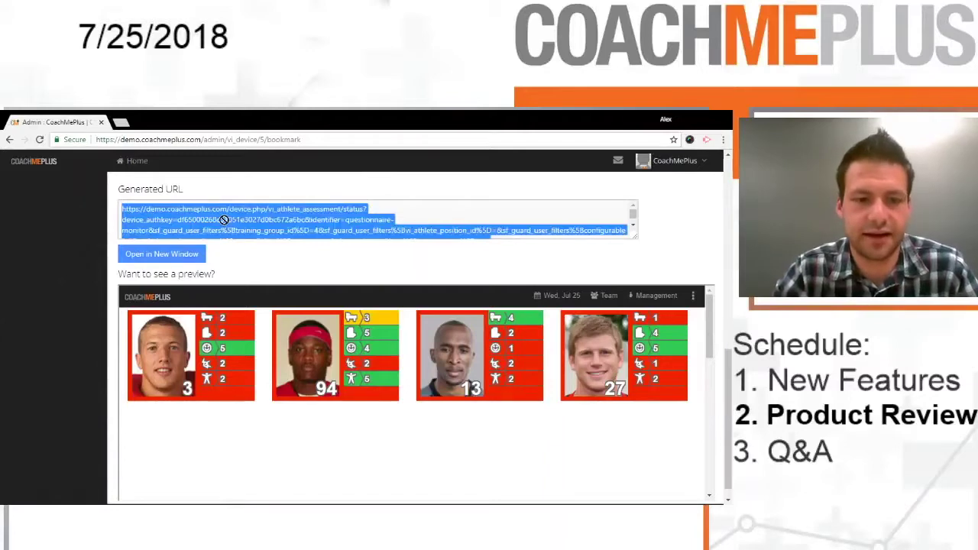
click(138, 141)
key(ctrl+v)
key(Return)
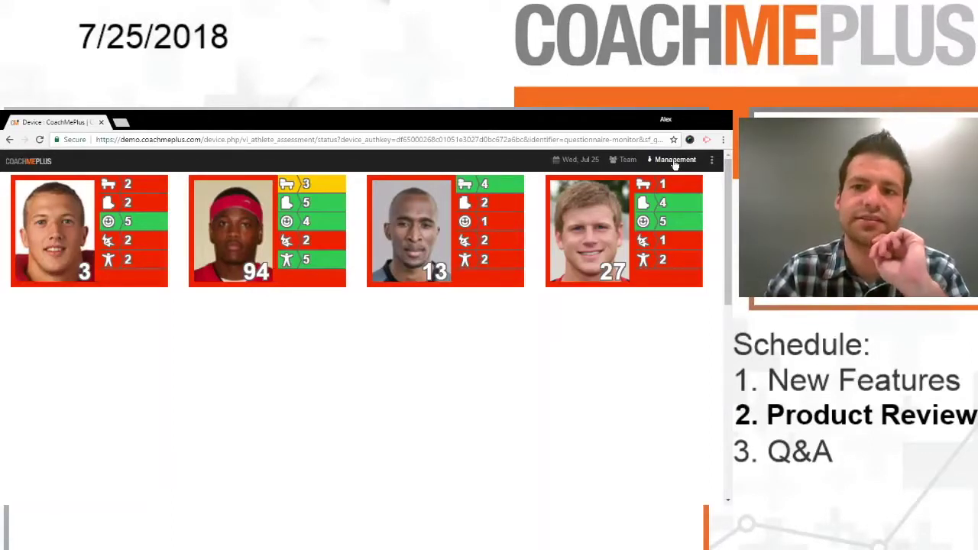
click(9, 139)
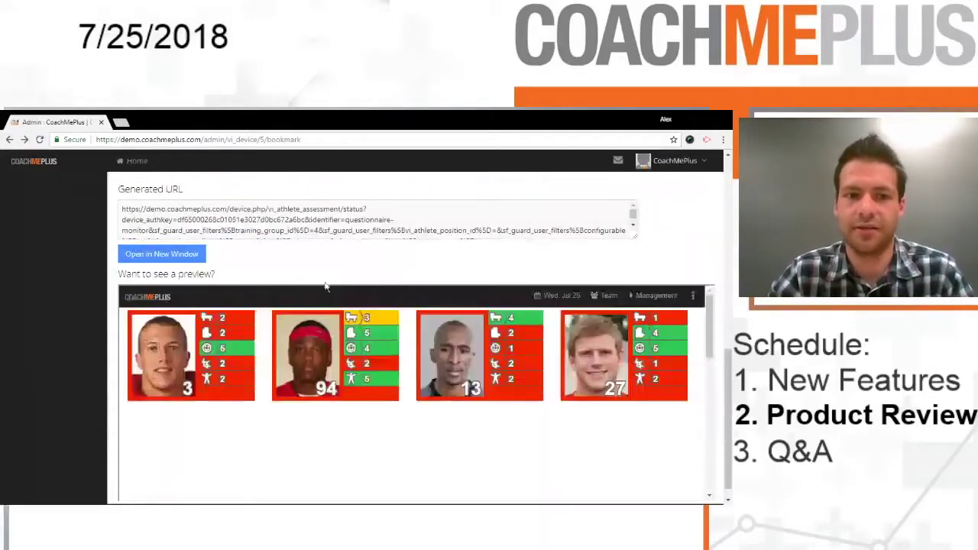
scroll(253, 320, up, 1)
scroll(252, 320, up, 6)
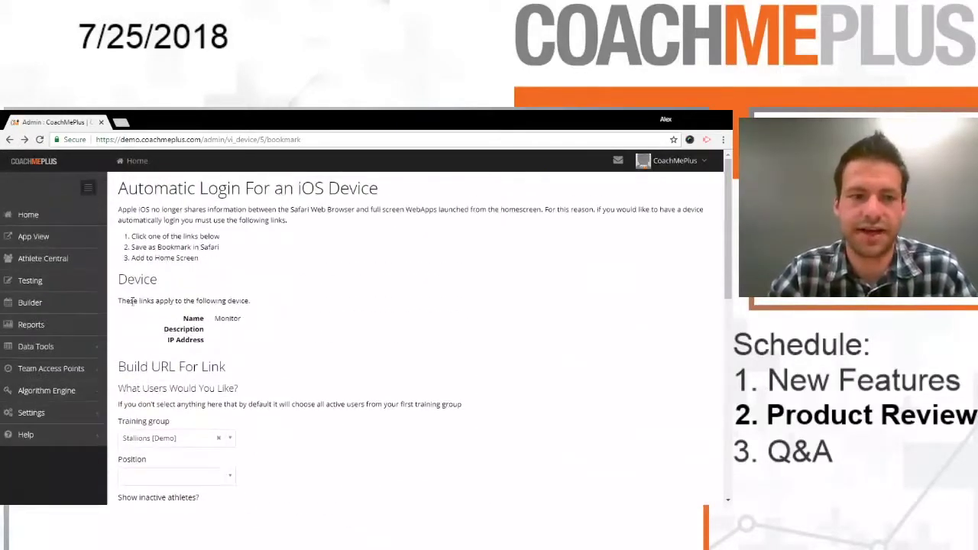
- Open Athlete Central > Stallions [Demo] > Group Dashboard and review the Team Summary table
click(29, 214)
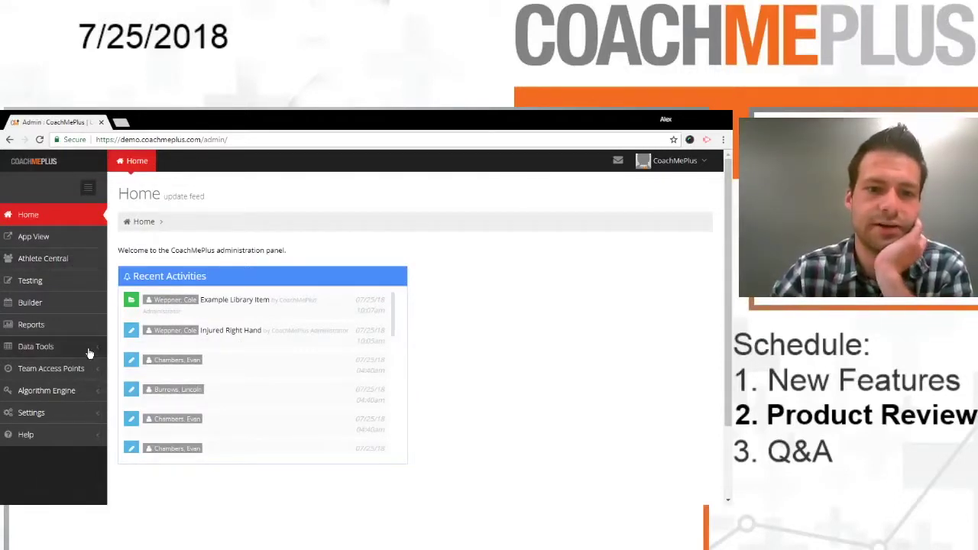
click(43, 258)
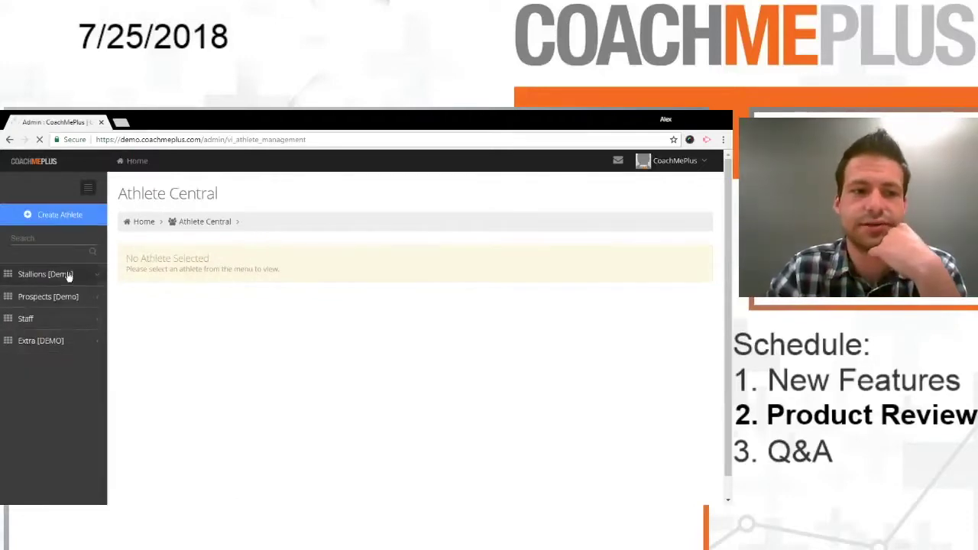
click(68, 275)
click(68, 301)
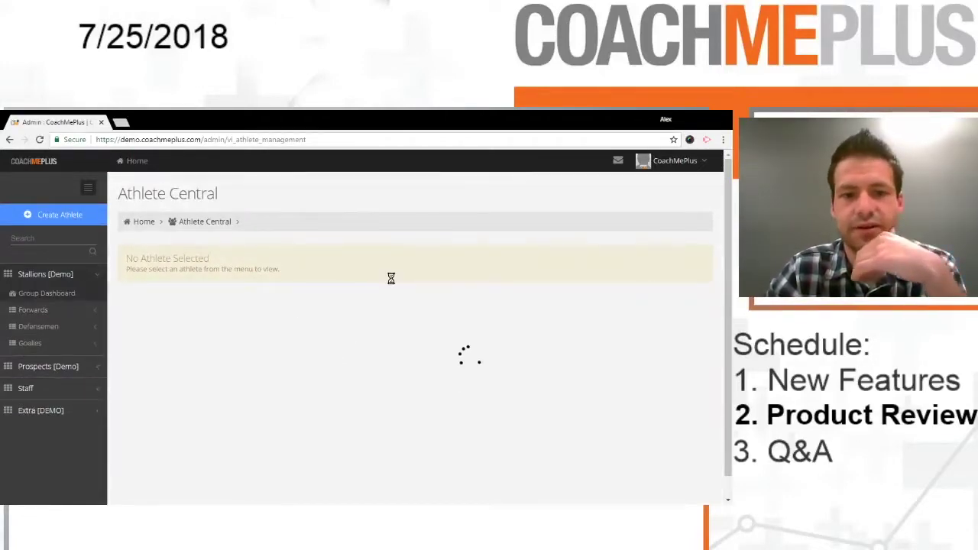
scroll(457, 309, down, 3)
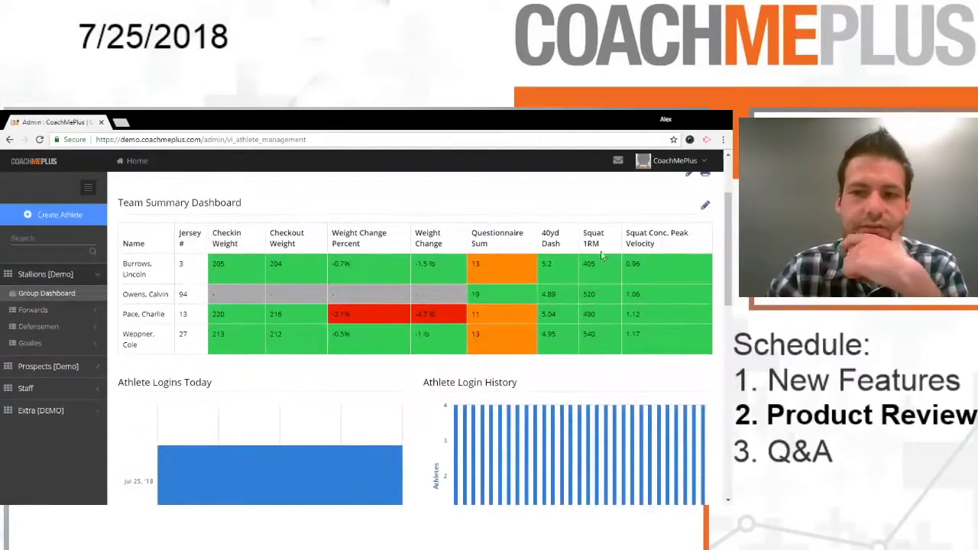
scroll(596, 267, up, 2)
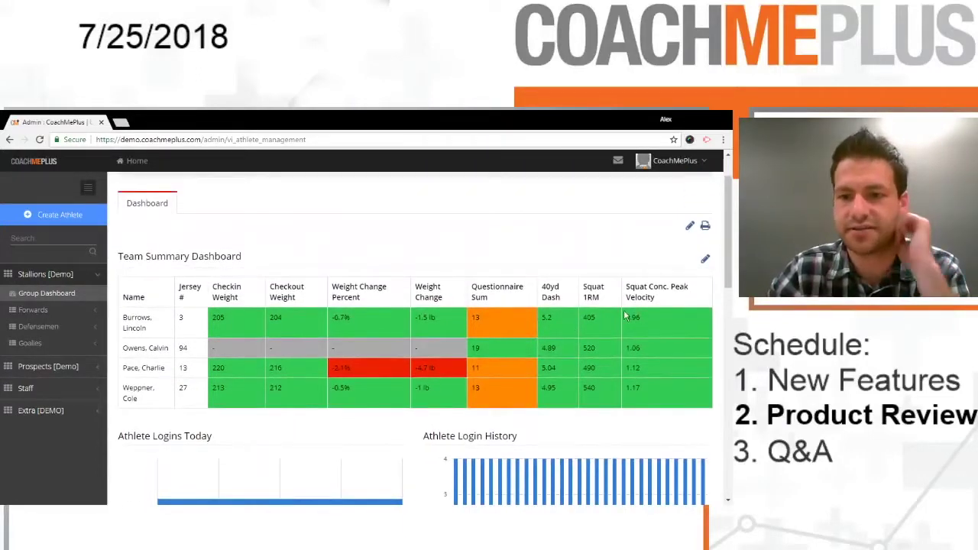
- Add Sleep Quality to the Team Summary layout, placed above Questionnaire Sum
click(705, 260)
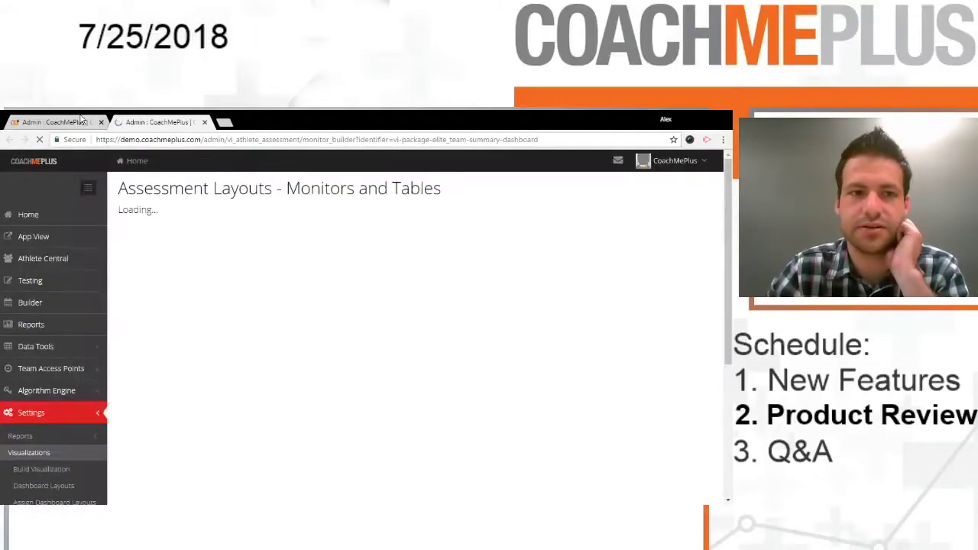
scroll(408, 268, down, 3)
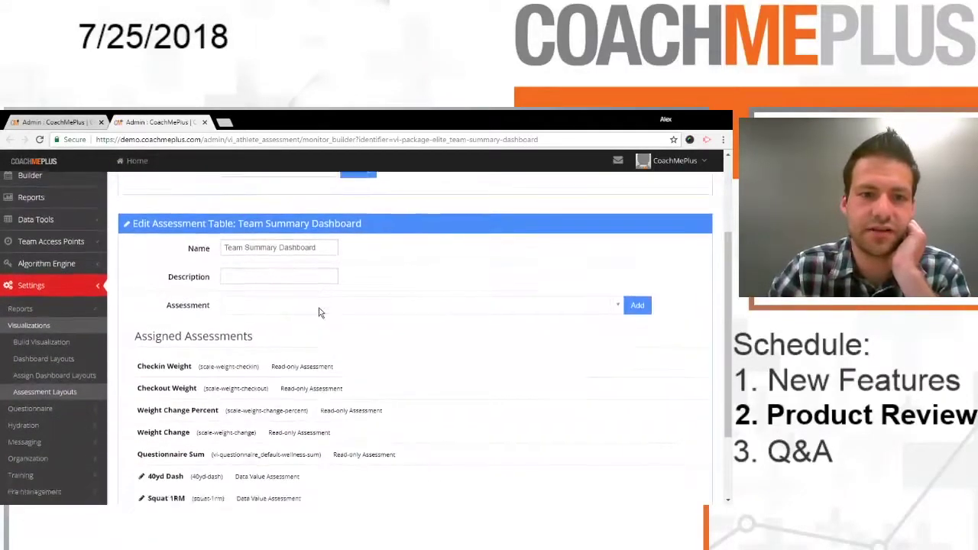
click(262, 222)
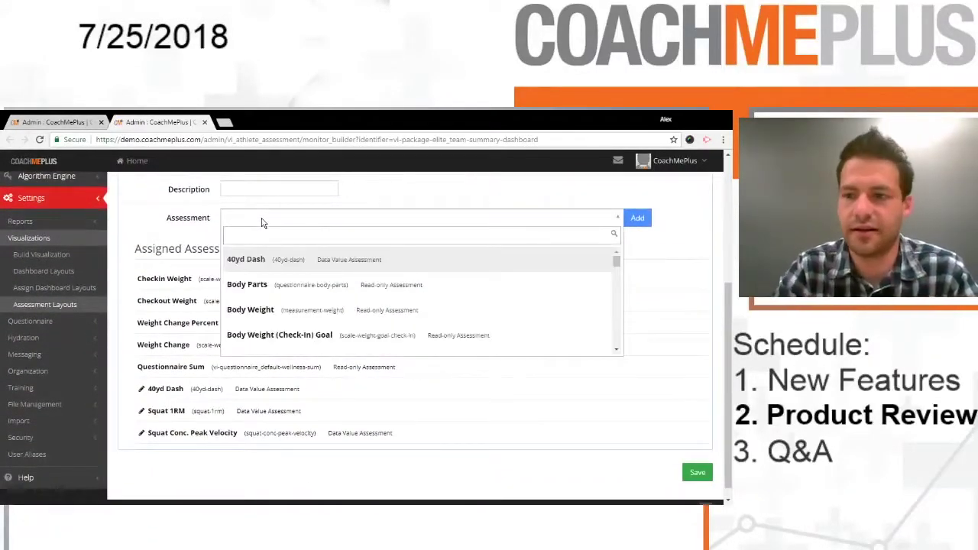
text(sl)
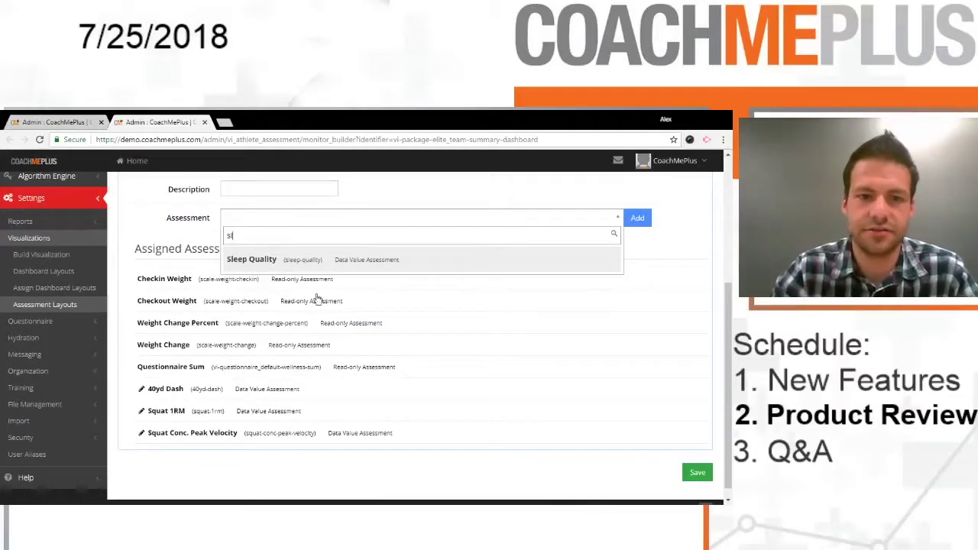
click(327, 260)
click(637, 218)
drag(340, 455, 338, 365)
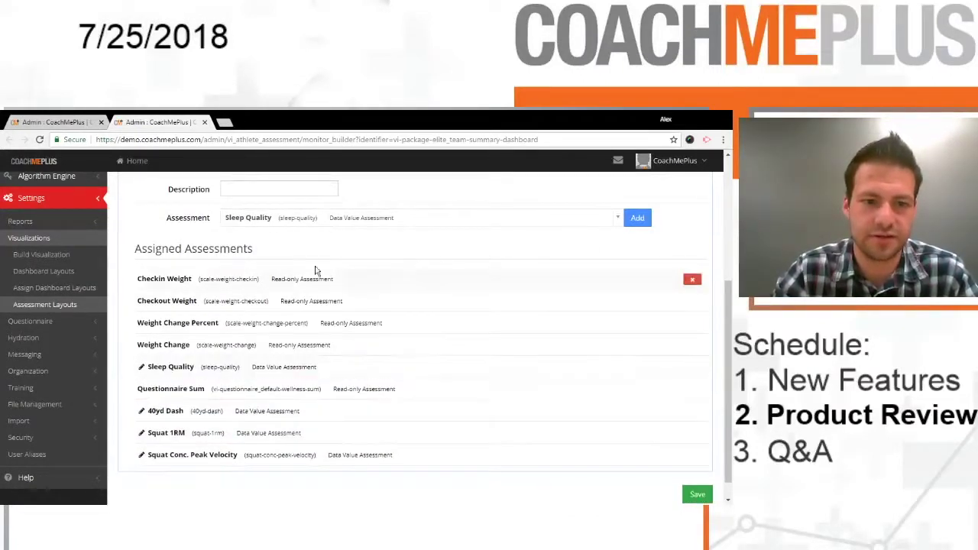
- Add Recovery and Mood, ordering them after Sleep Quality
click(448, 221)
text(se)
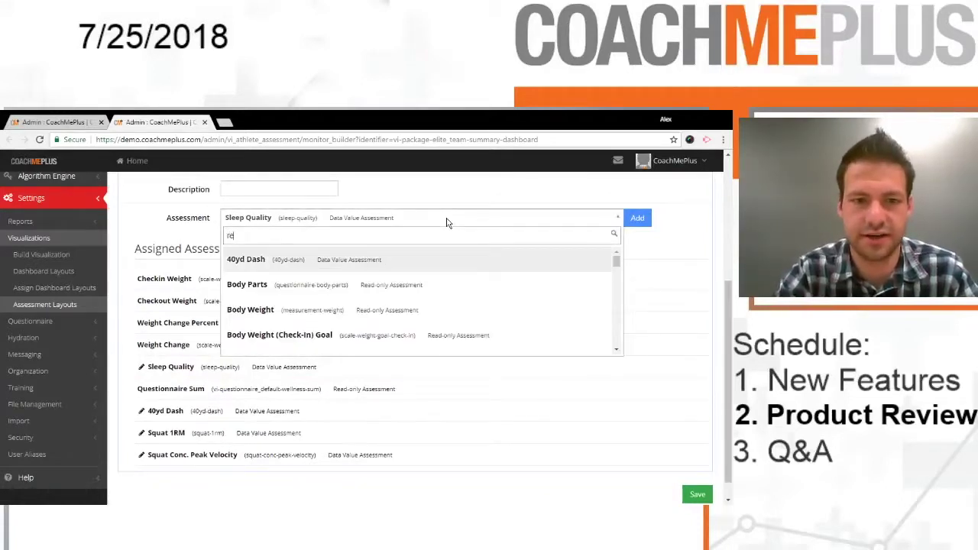
text(co)
click(413, 269)
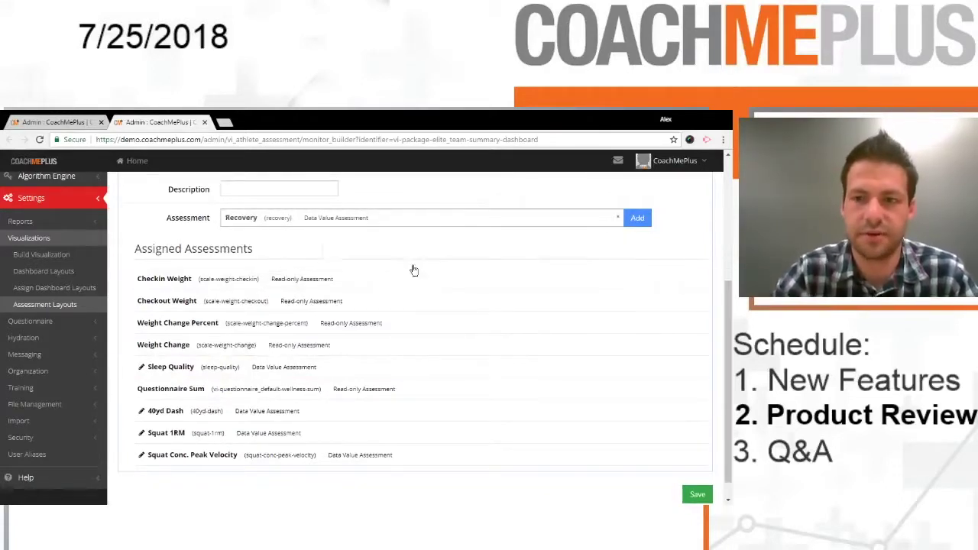
click(638, 217)
drag(305, 477, 303, 386)
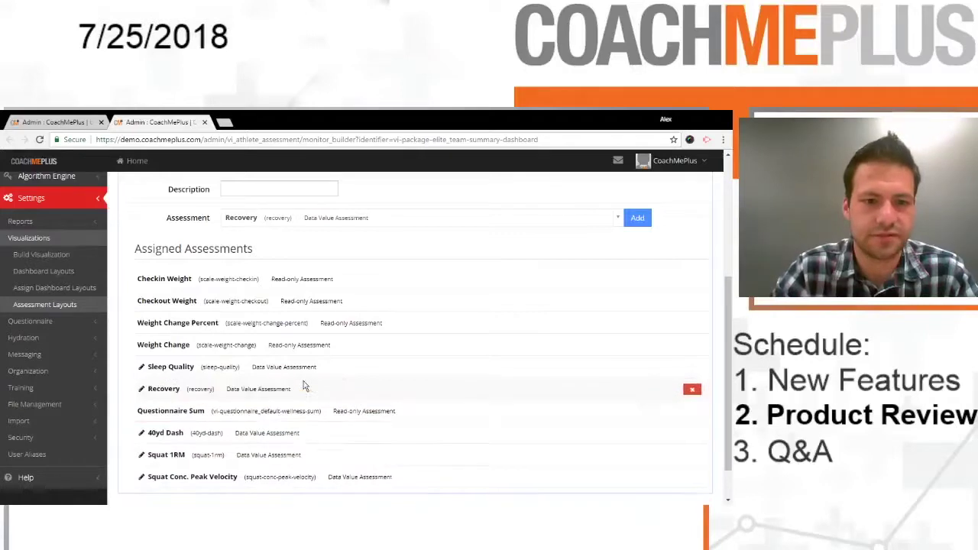
click(462, 221)
text(moo)
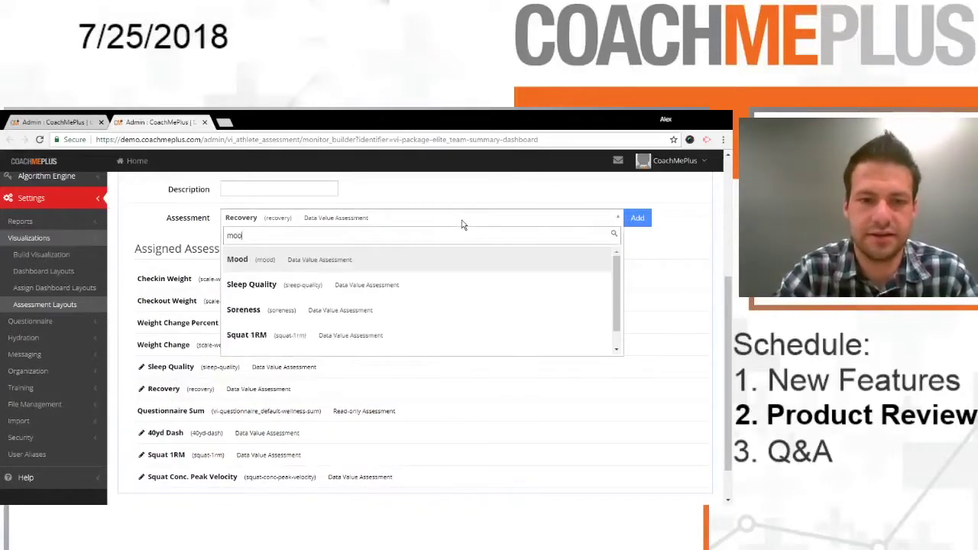
text(d)
key(Return)
click(625, 221)
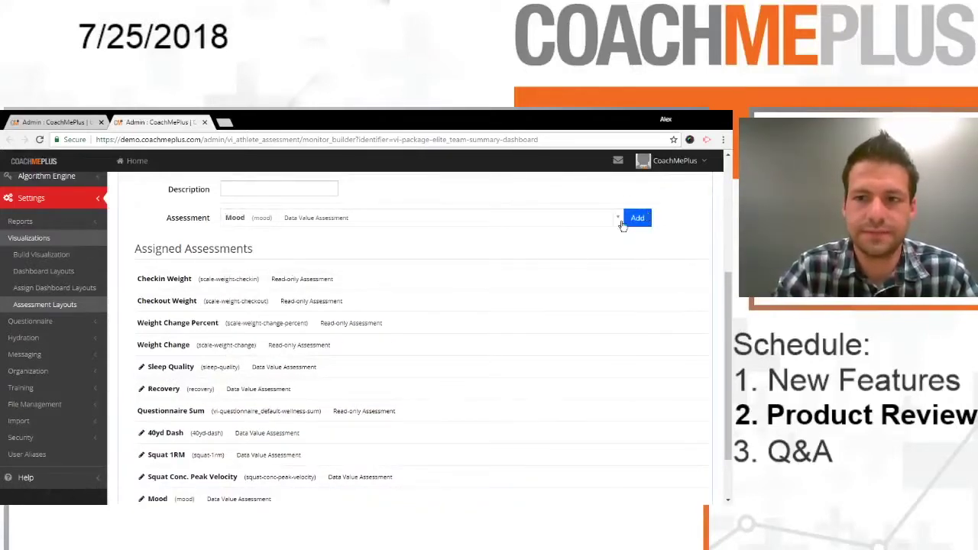
drag(581, 498, 577, 401)
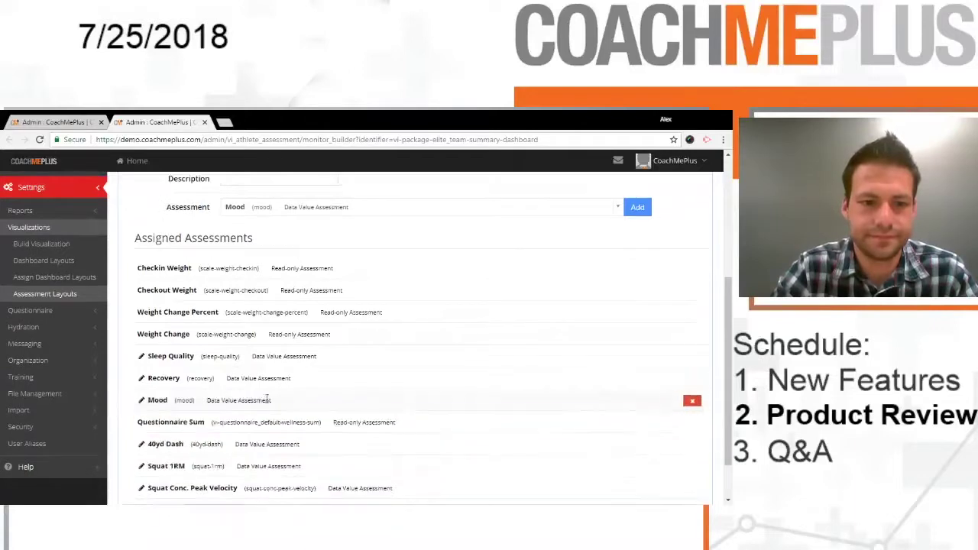
- Add Energy and Soreness after Mood, then save the layout and close the editor
click(517, 212)
text(ener)
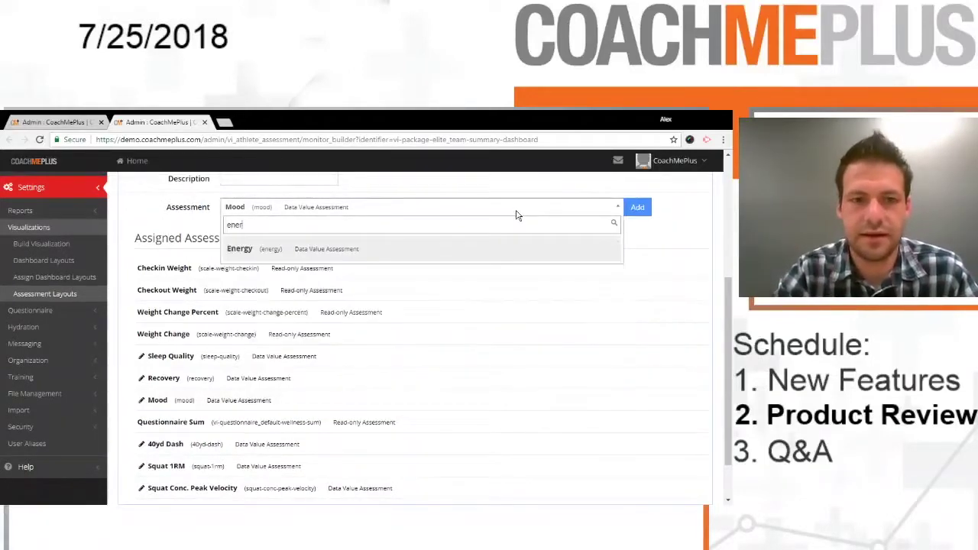
click(471, 249)
click(637, 207)
click(559, 217)
text(s)
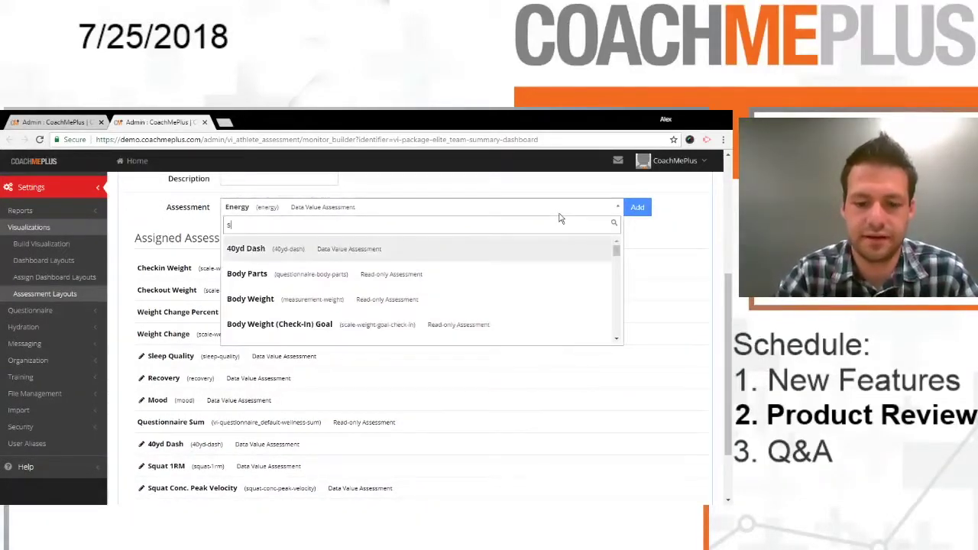
text(ore)
click(532, 249)
click(637, 207)
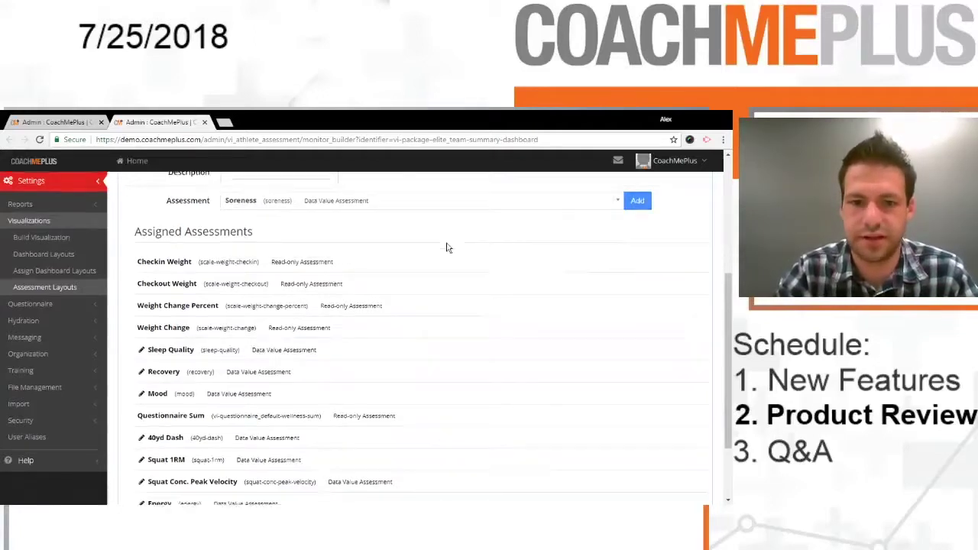
scroll(447, 248, down, 3)
drag(308, 412, 290, 322)
drag(299, 432, 299, 344)
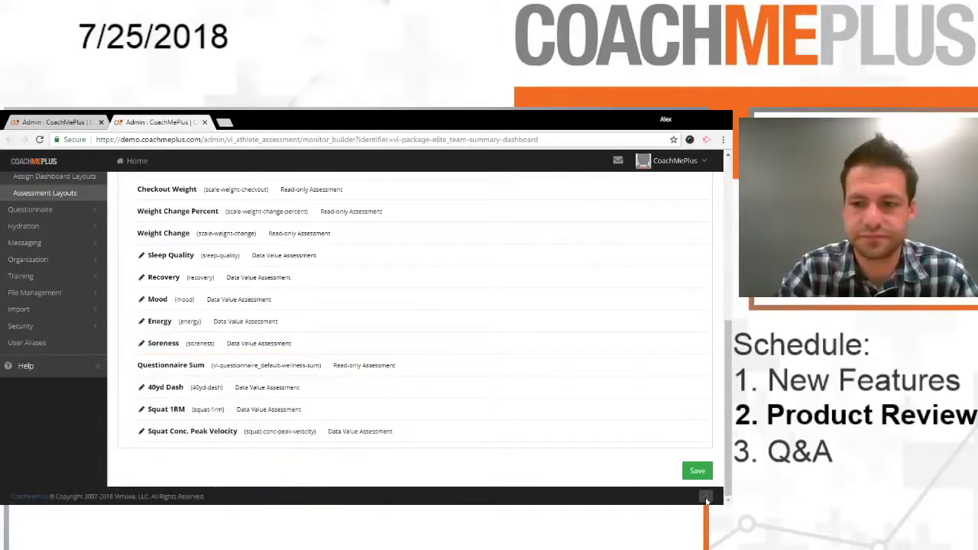
click(696, 471)
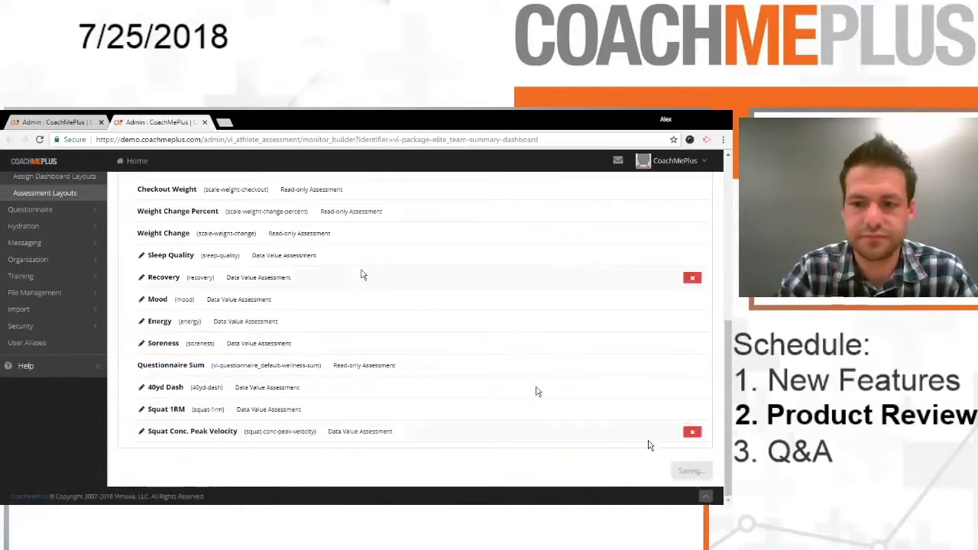
click(204, 122)
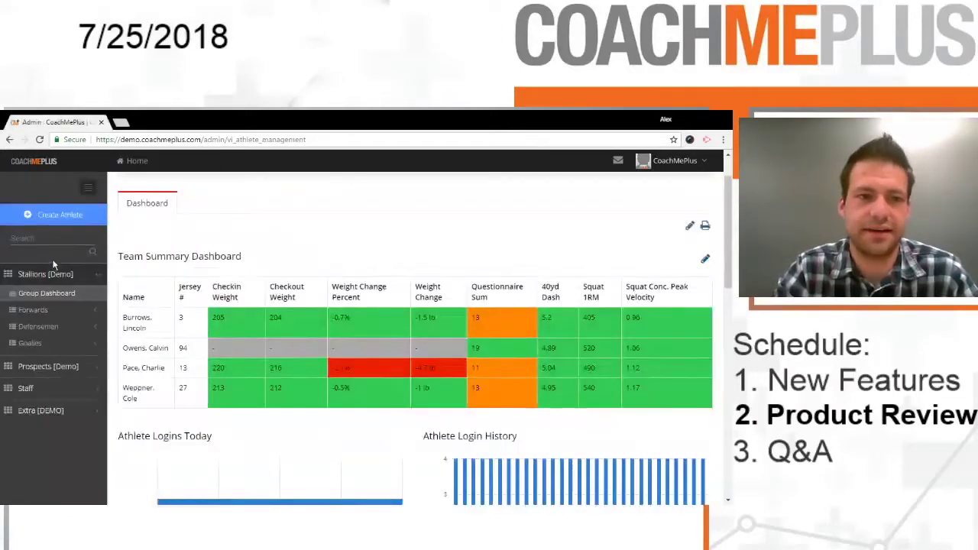
- Reload the Stallions Group Dashboard to show the new colour-coded questionnaire columns
click(52, 292)
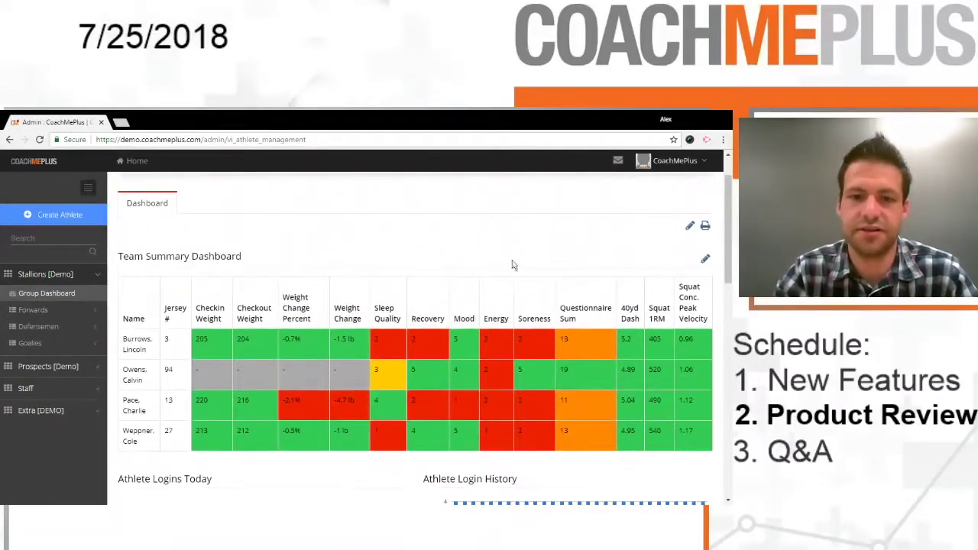
scroll(483, 268, down, 2)
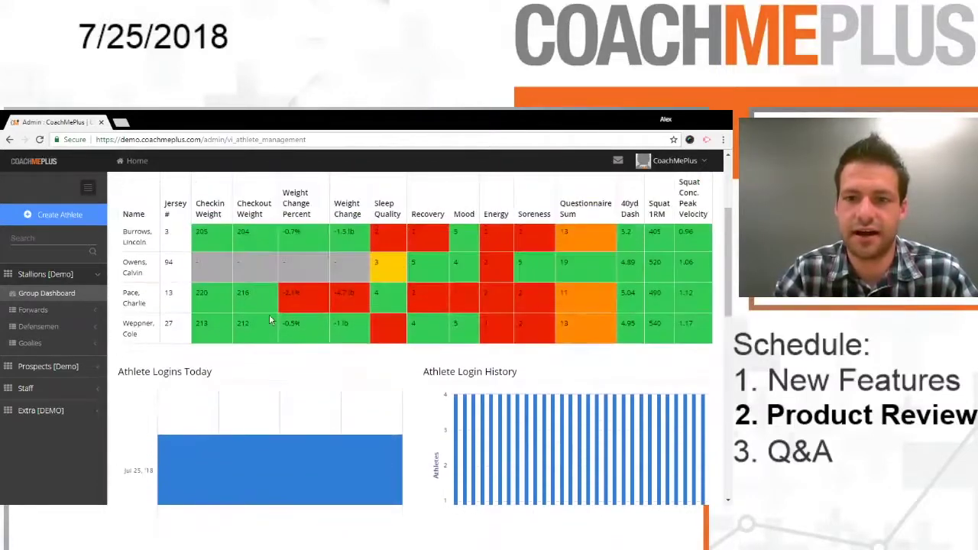
scroll(269, 320, up, 2)
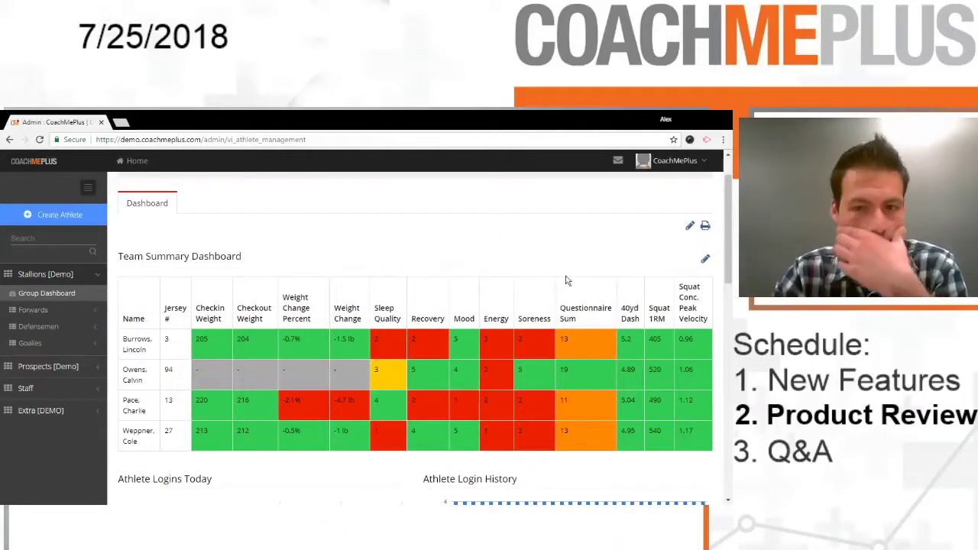